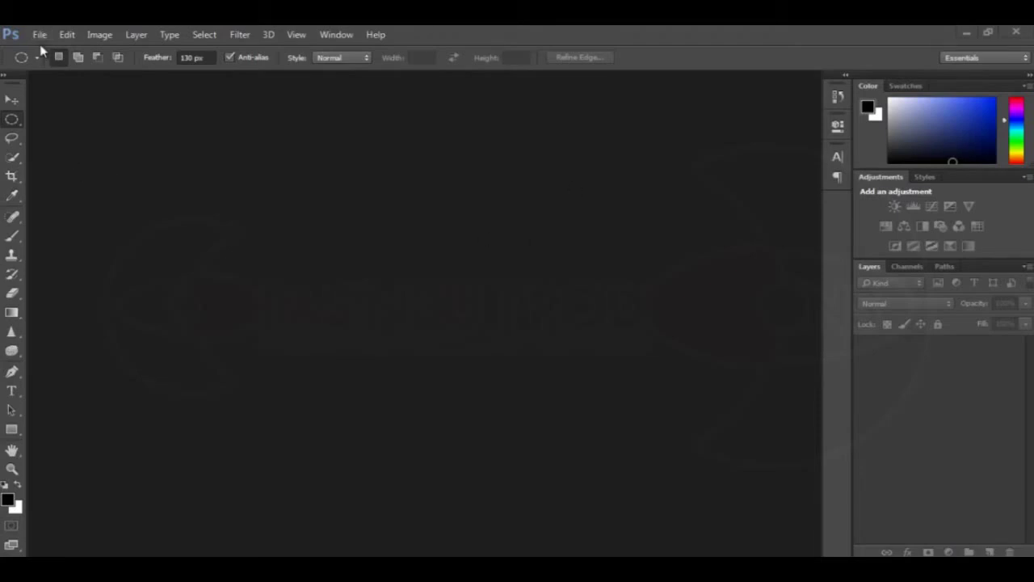
Open IMG_1892.JPG and duplicate its Background layer into Background copy.
left_click(39, 34)
left_click(42, 64)
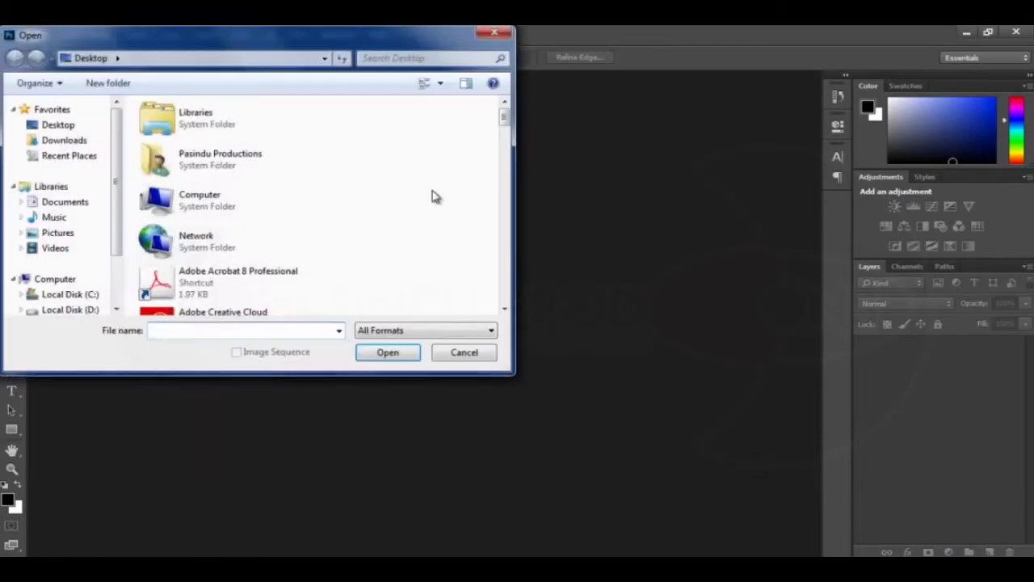
left_click(252, 165)
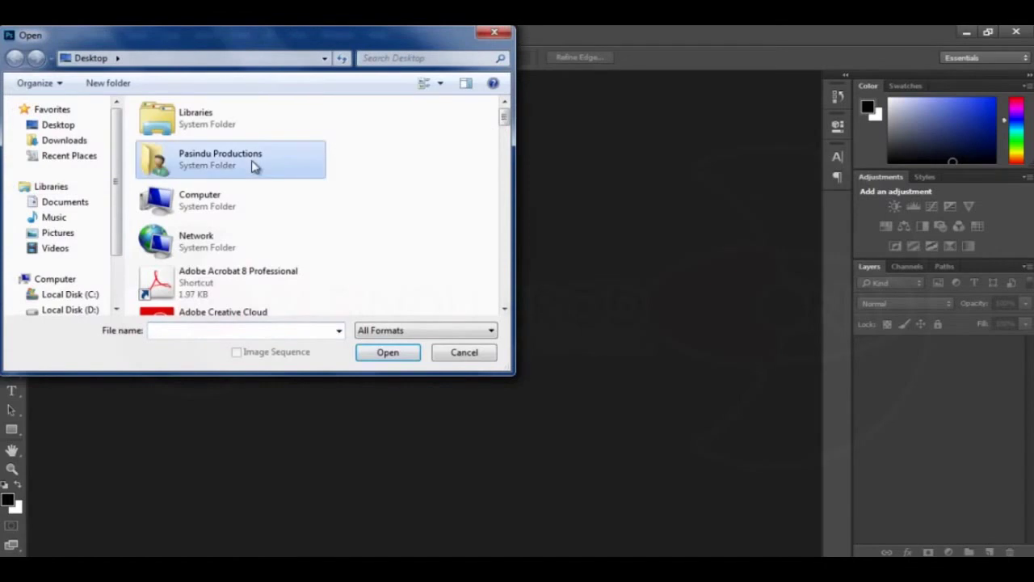
type("im")
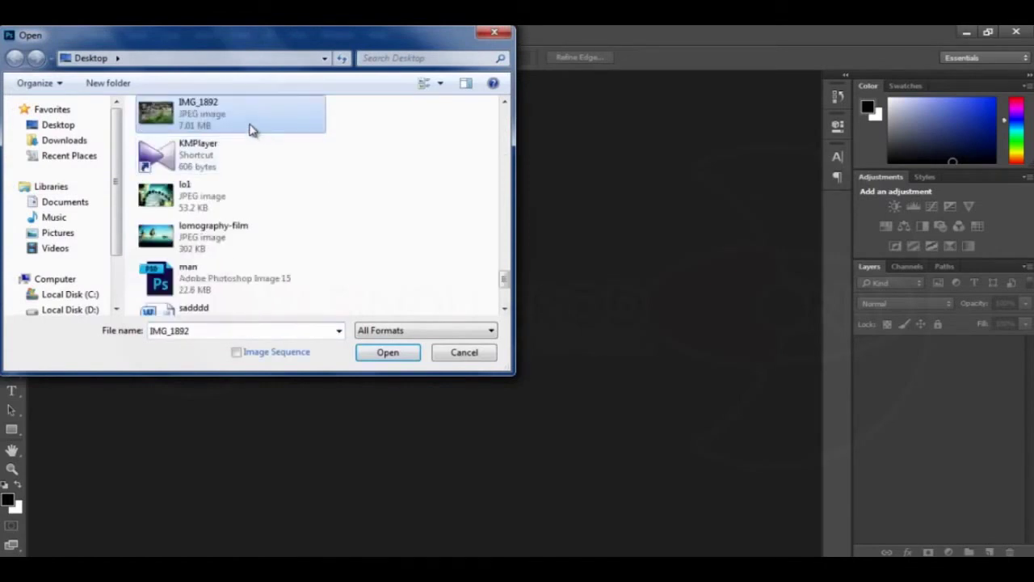
left_click(388, 353)
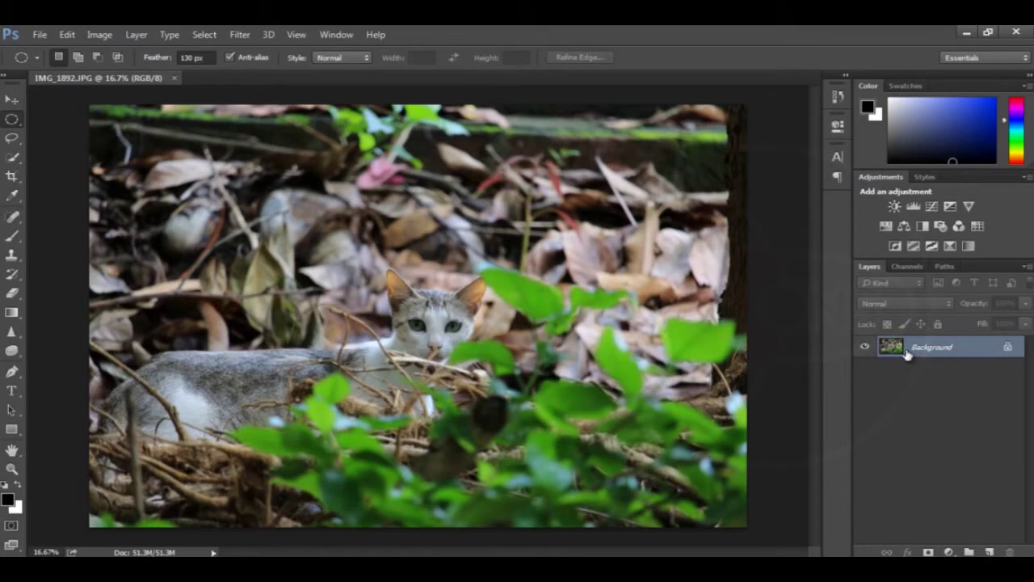
left_click_drag(926, 357, 990, 550)
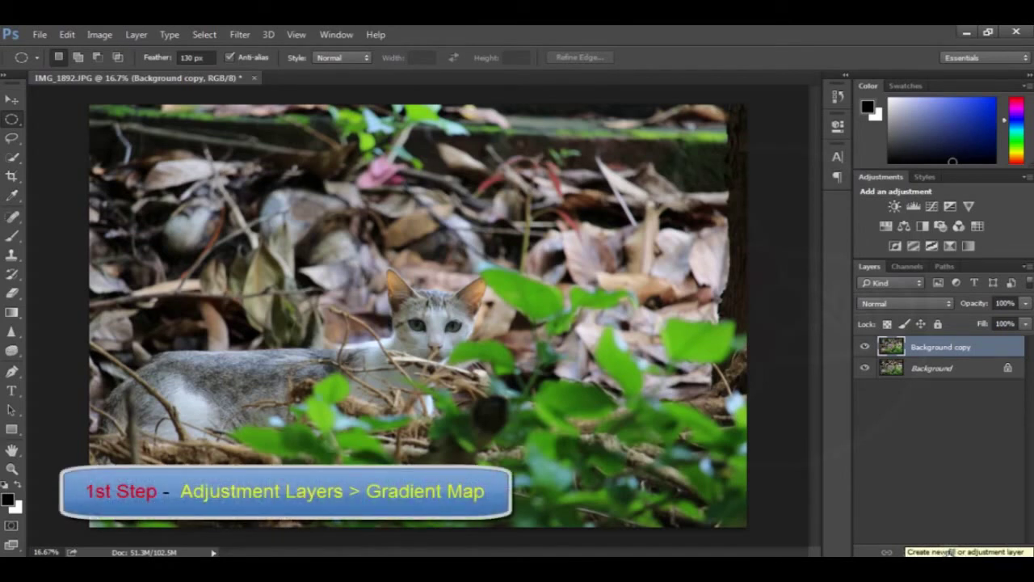
Add a Gradient Map adjustment layer using the default black-to-white gradient.
left_click(951, 552)
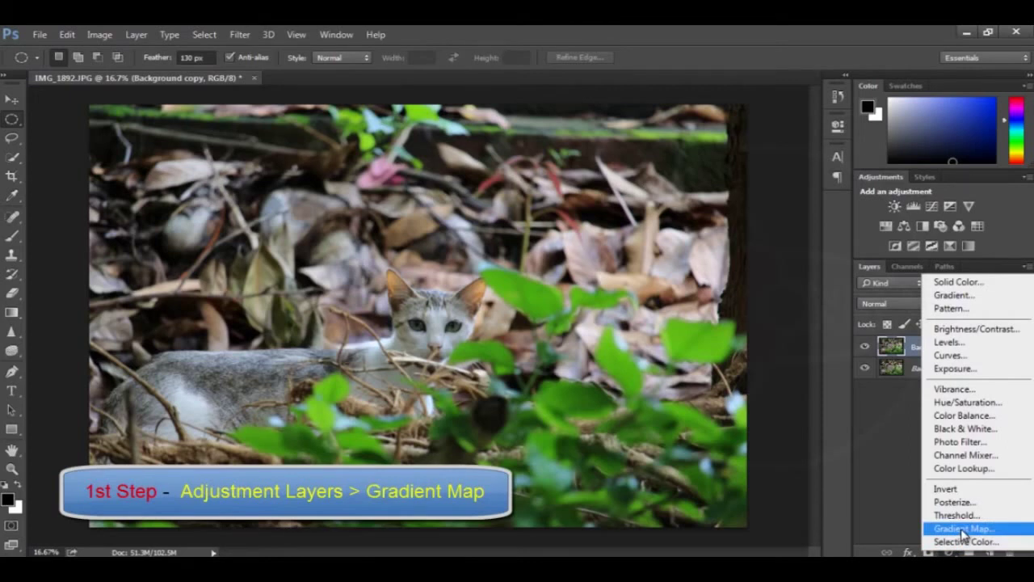
left_click(961, 529)
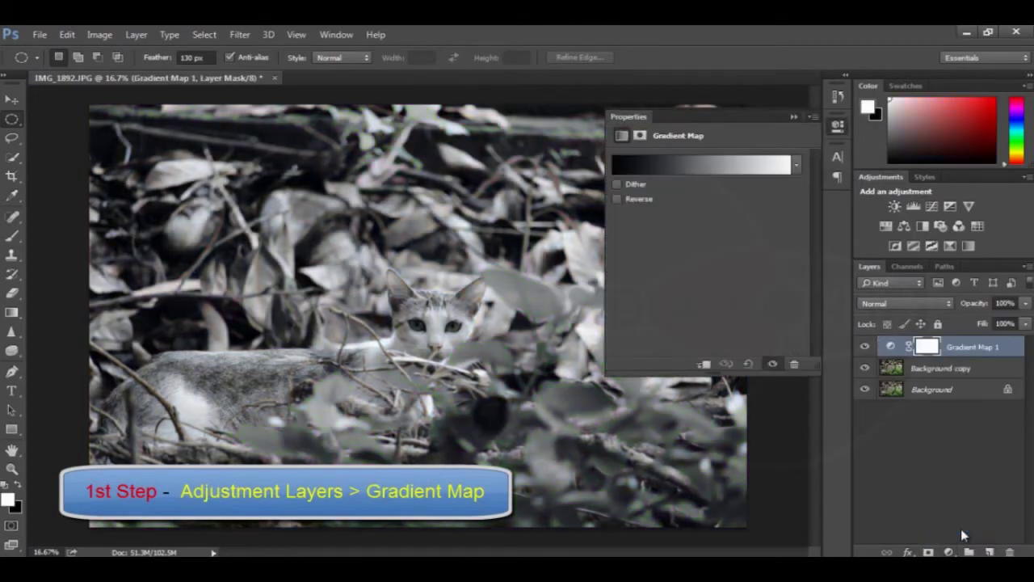
left_click(730, 171)
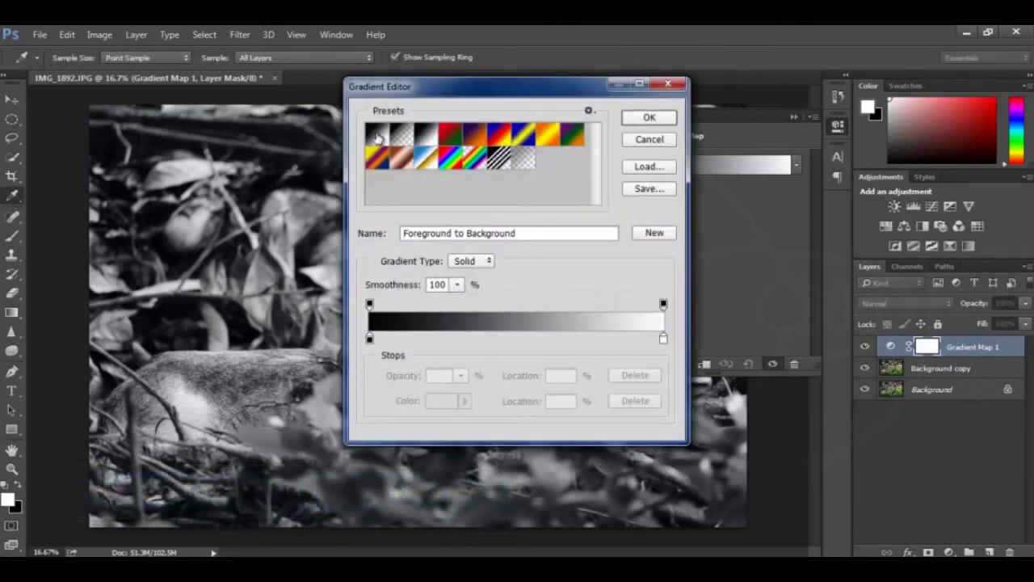
mouse_move(454, 94)
left_mouse_down()
mouse_move(477, 159)
mouse_move(484, 139)
mouse_move(466, 123)
left_mouse_up()
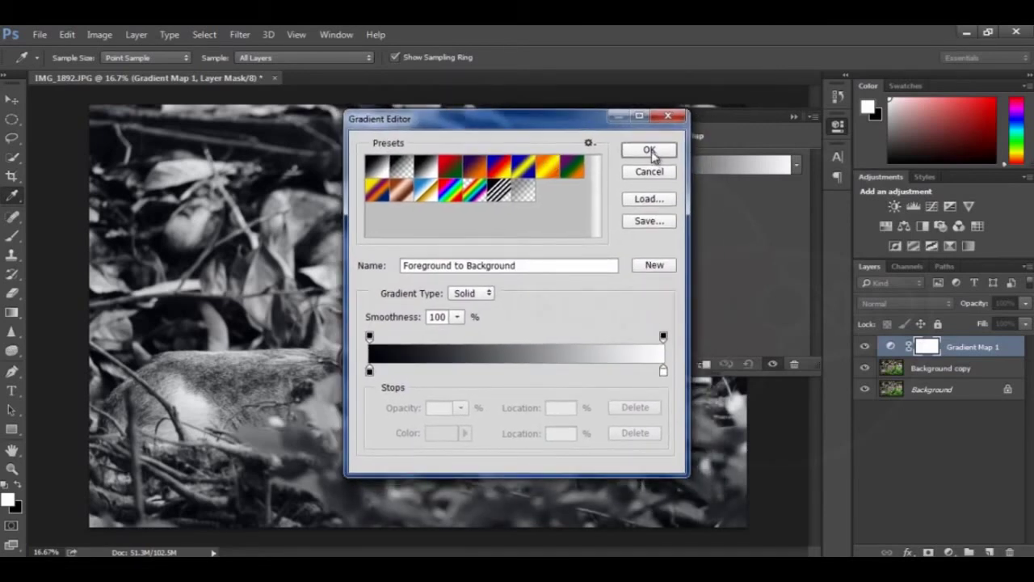
left_click(647, 152)
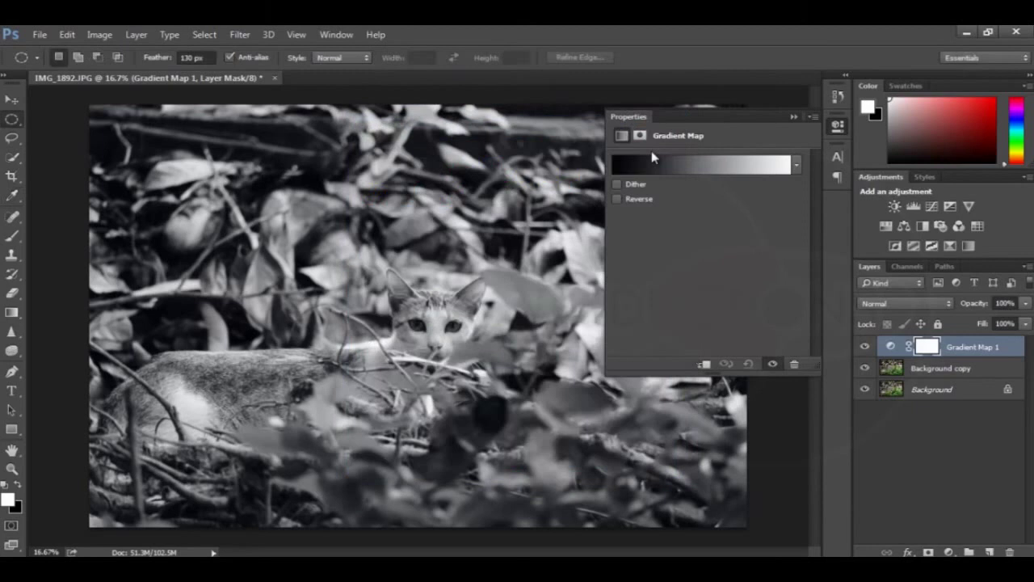
left_click(794, 117)
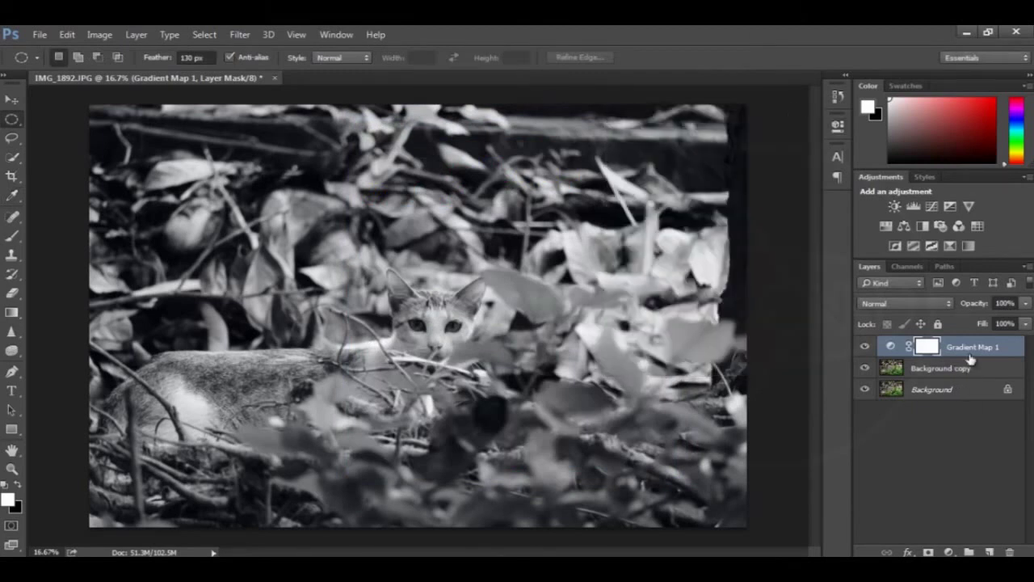
Toggle Gradient Map 1 to compare with the original, and reset colours to black and white.
left_click(864, 346)
left_click(864, 347)
left_click(956, 369)
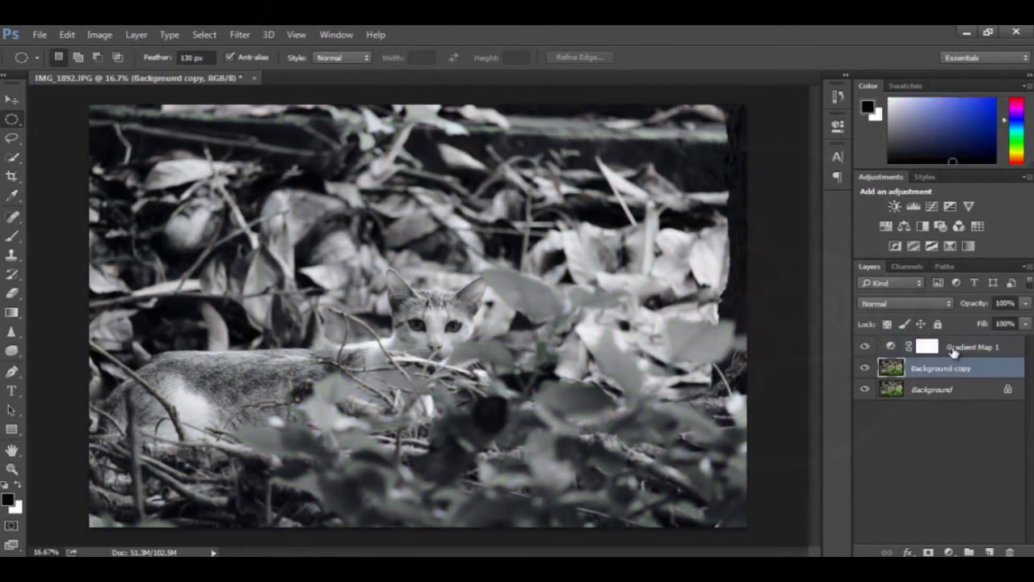
left_click(955, 350)
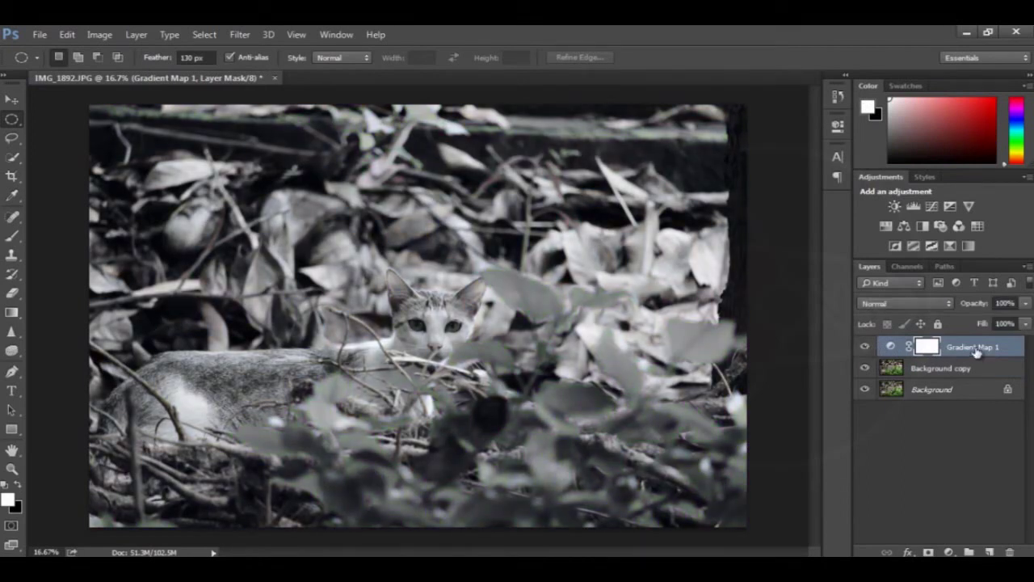
key("ctrl+2")
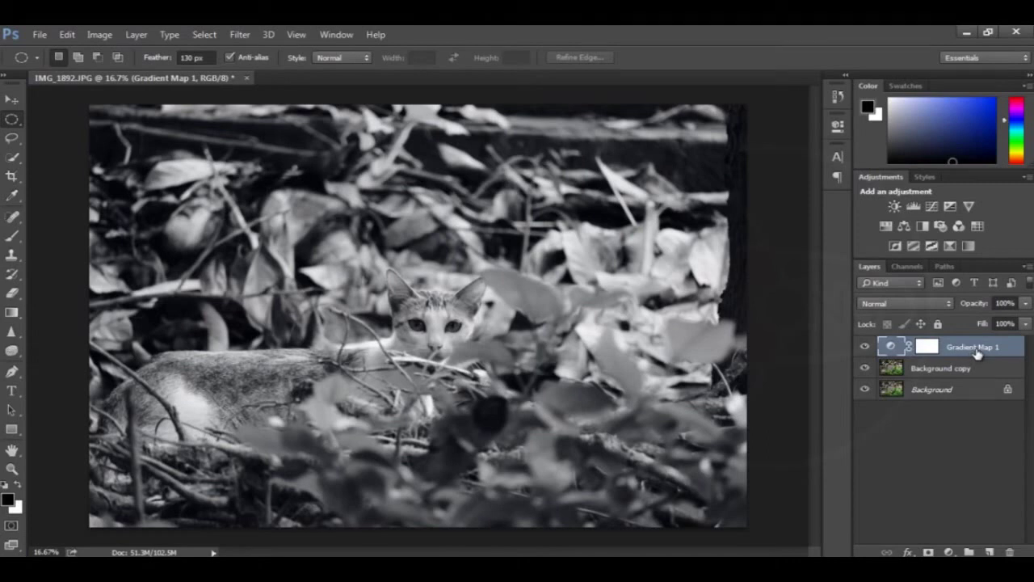
Set the Gradient Map 1 layer's blend mode to Multiply.
left_click(943, 307)
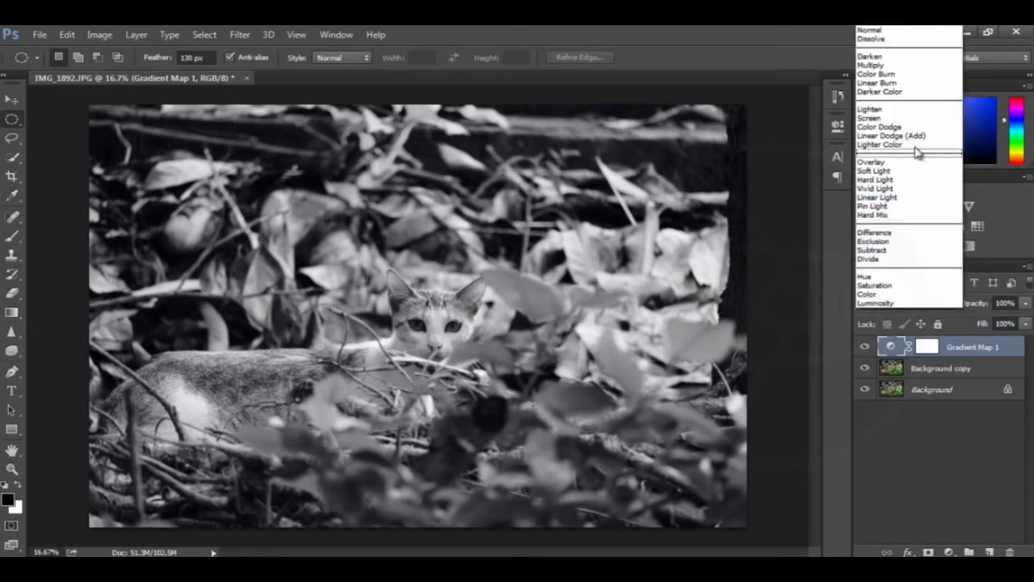
left_click(915, 68)
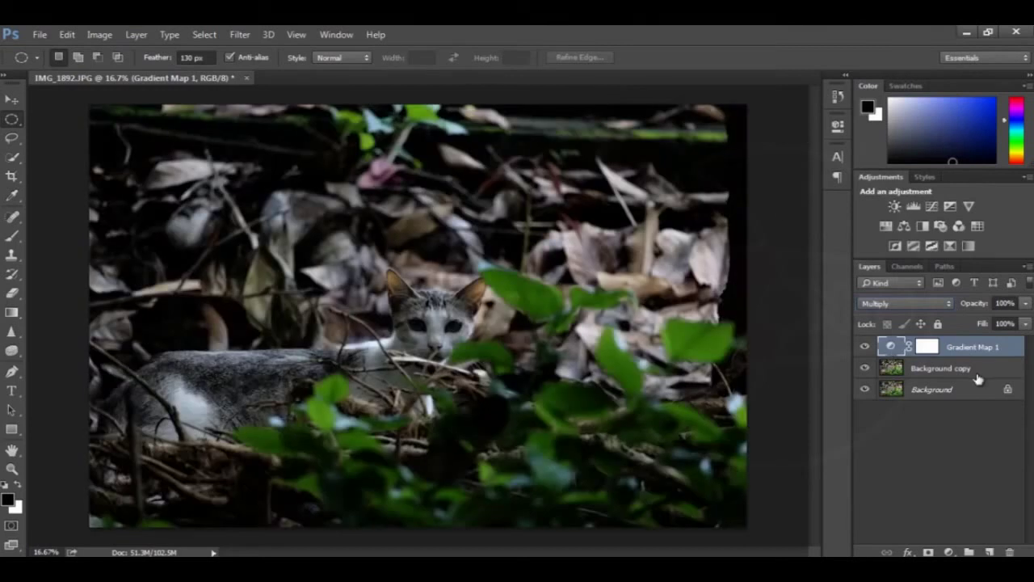
left_click(894, 305)
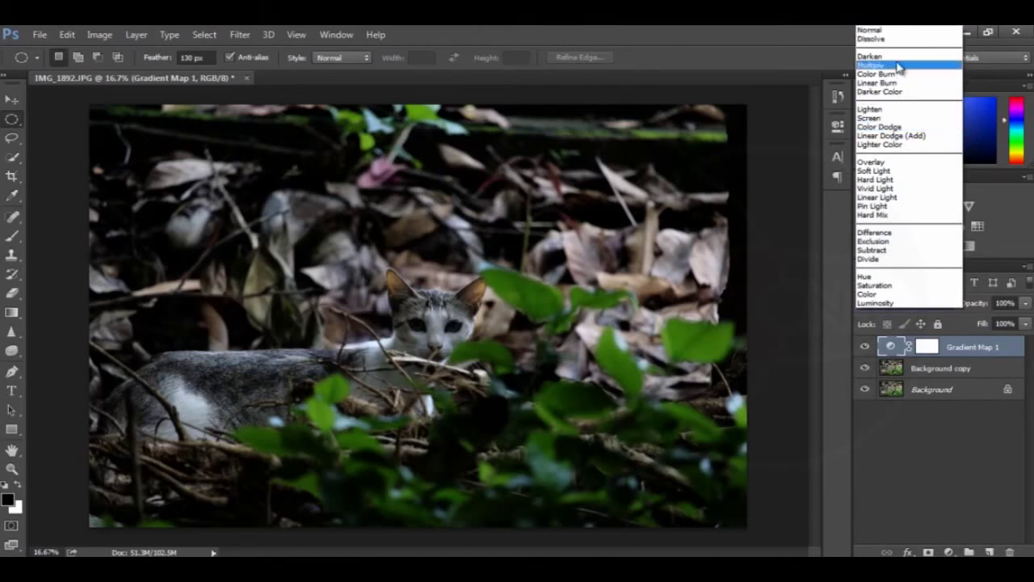
left_click(896, 65)
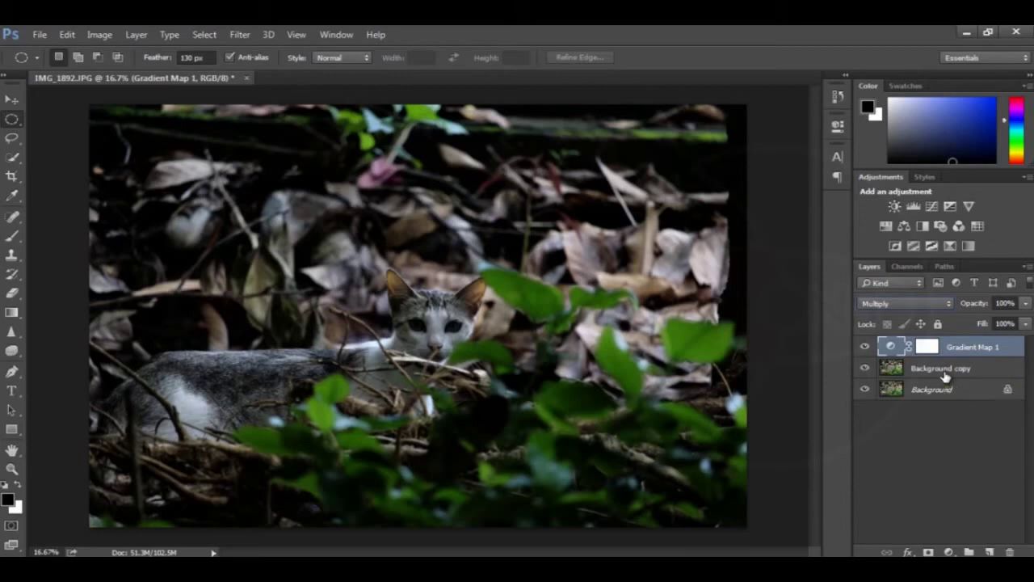
left_click(924, 303)
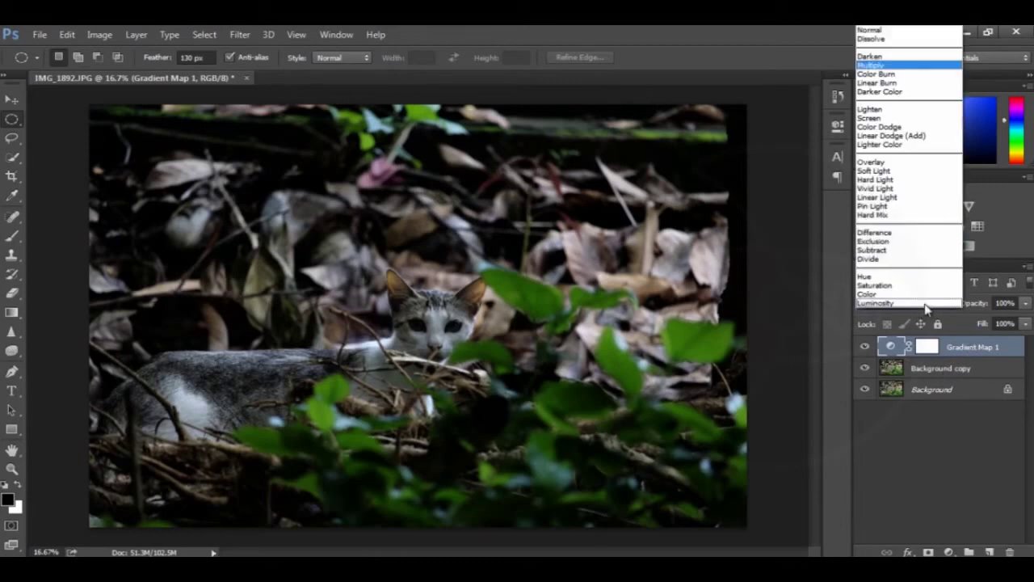
left_click(869, 70)
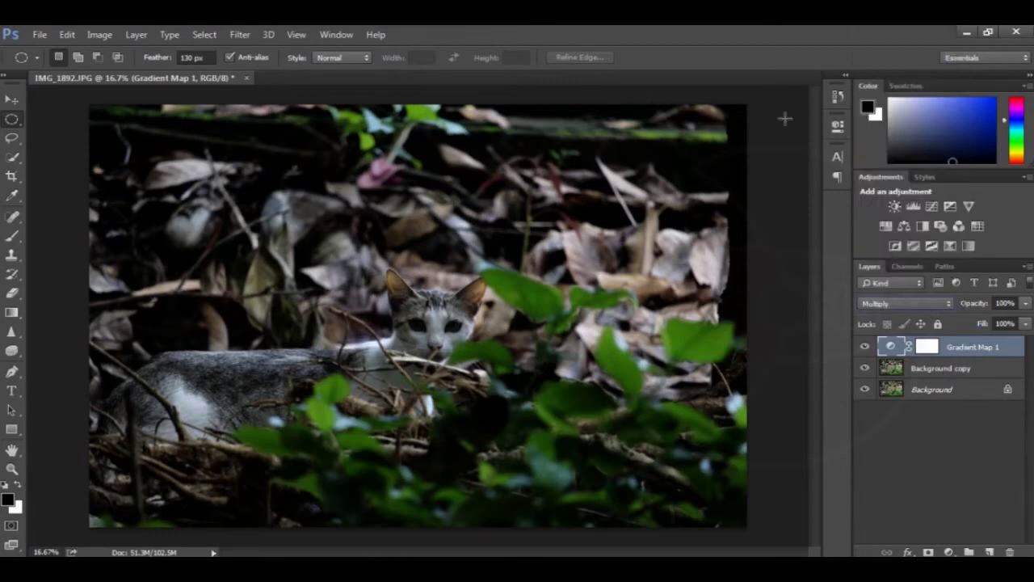
Toggle Gradient Map 1 to compare before and after, then select Background copy.
left_click(865, 347)
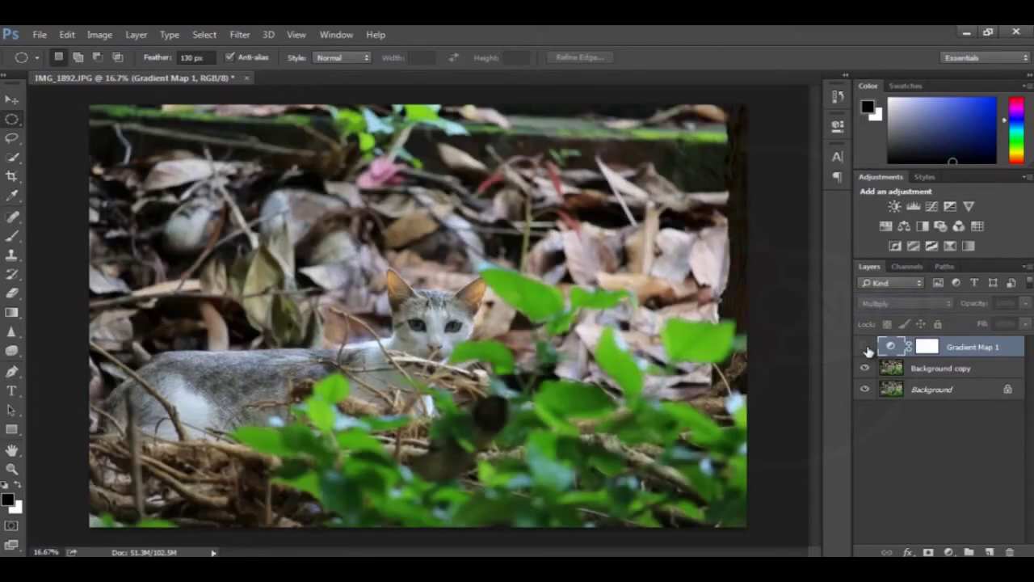
left_click(866, 347)
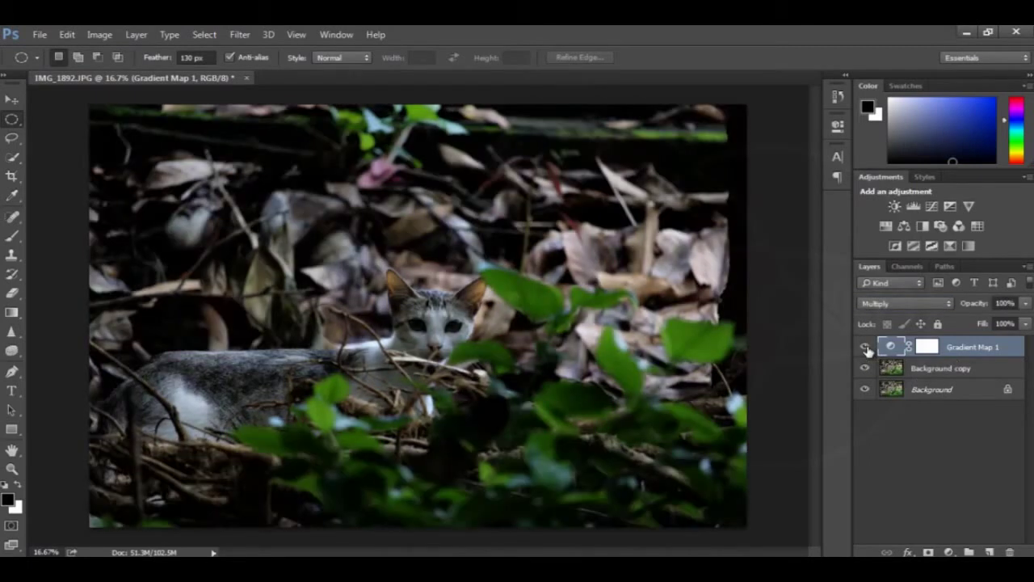
left_click(957, 370)
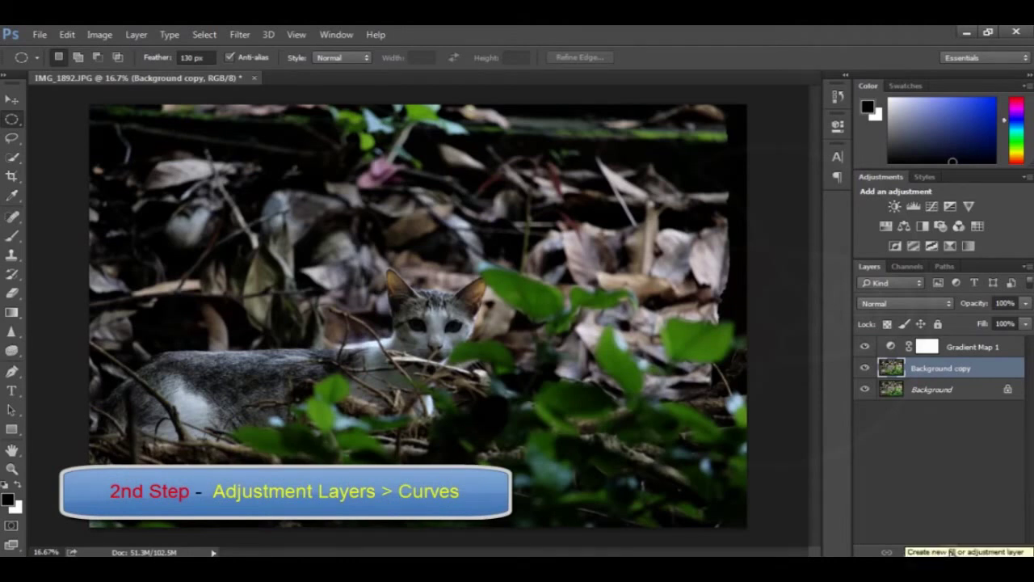
Add a Curves adjustment layer and preview its Red, Green, Blue and RGB channel curves.
left_click(951, 551)
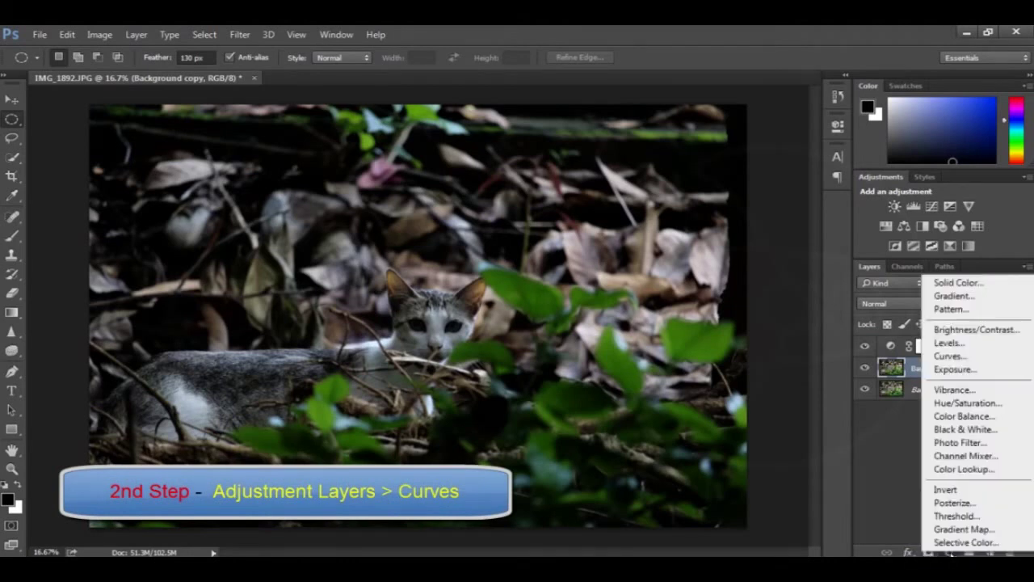
left_click(949, 355)
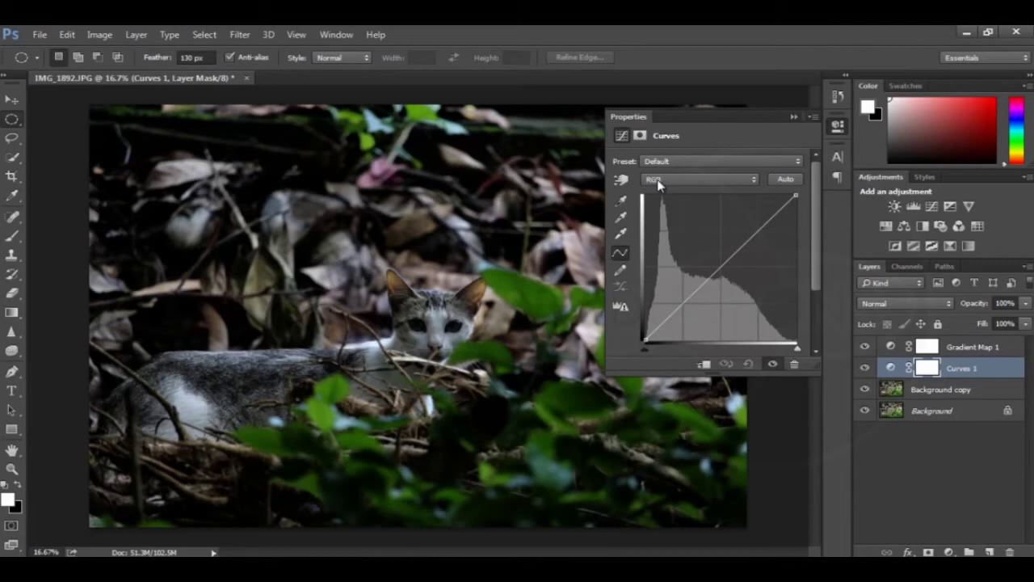
left_click(728, 179)
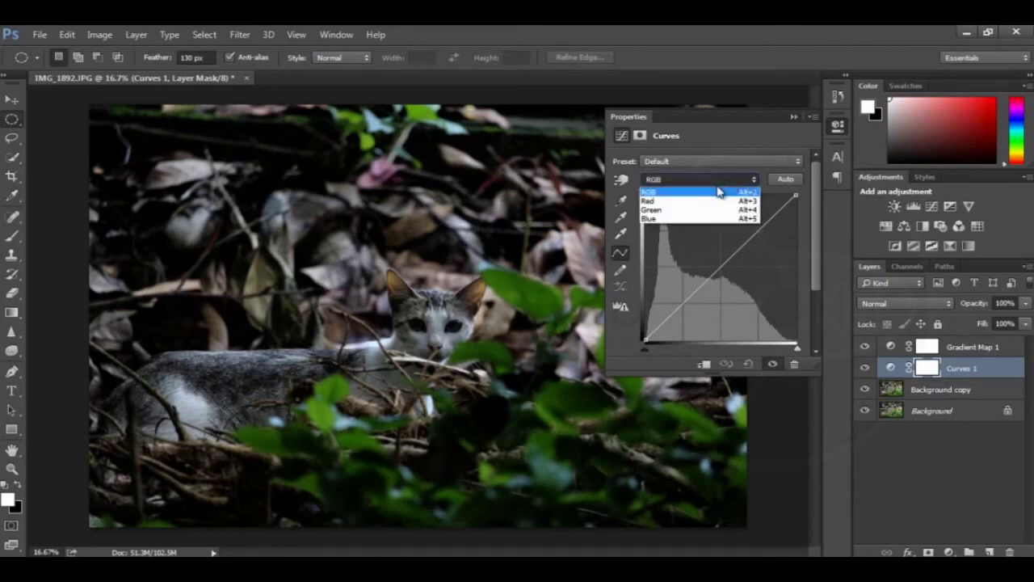
left_click(716, 204)
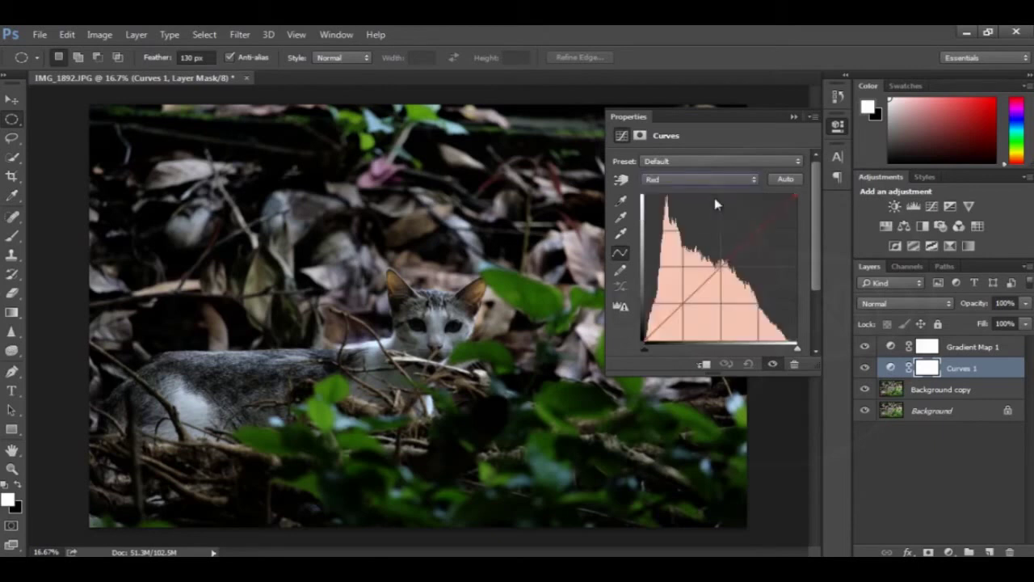
left_click(724, 182)
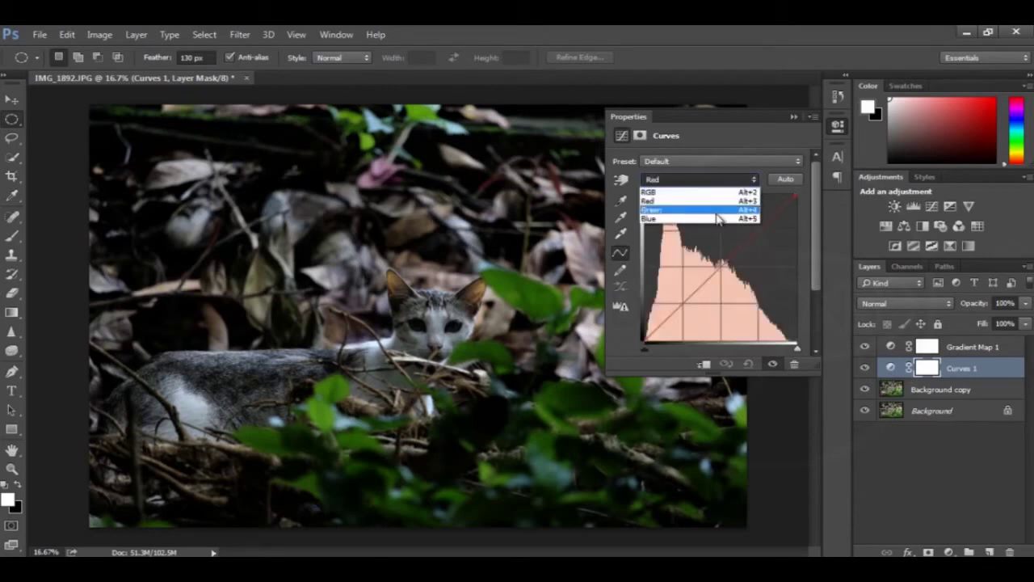
left_click(716, 209)
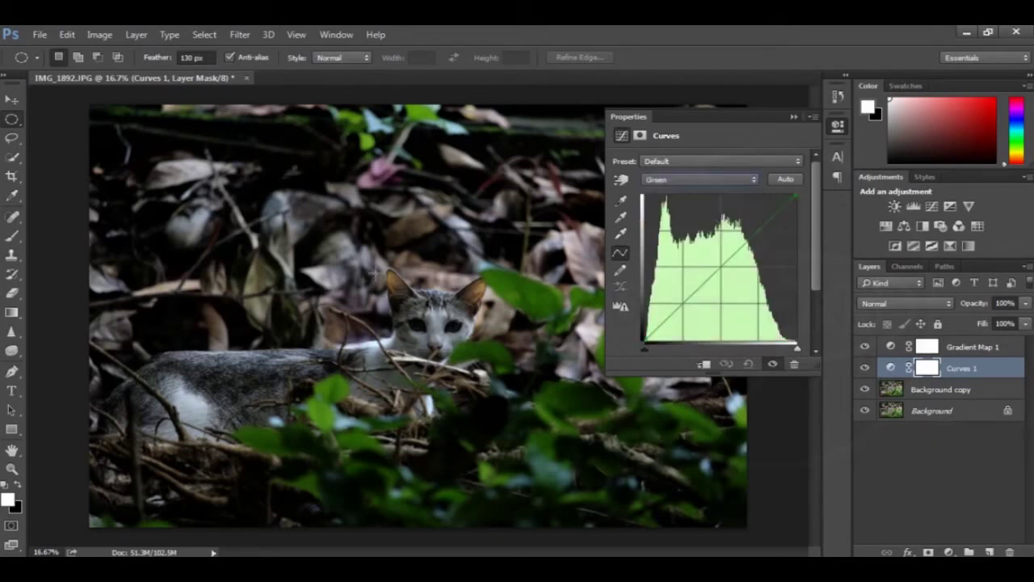
left_click(686, 183)
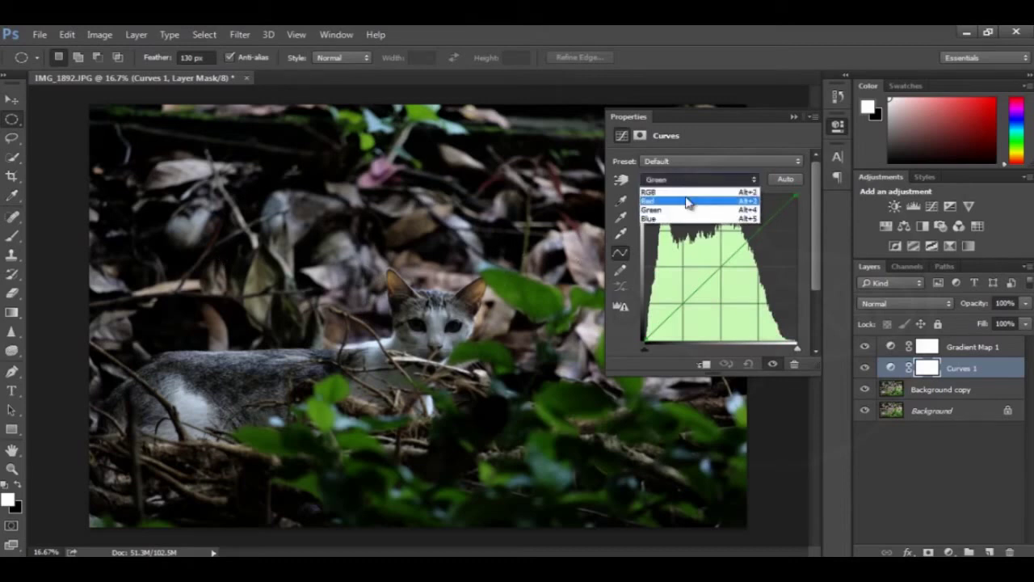
left_click(689, 218)
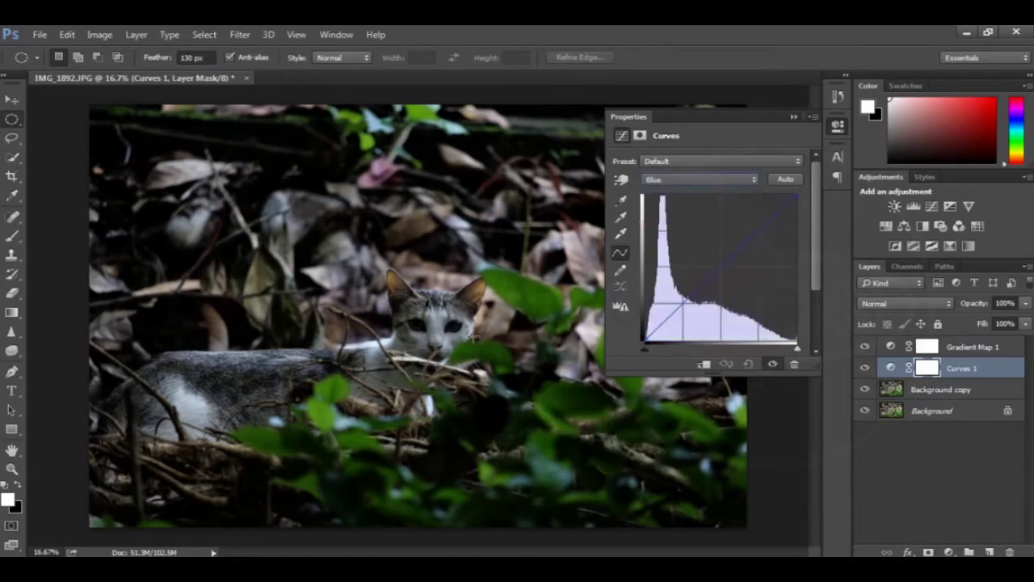
left_click(732, 181)
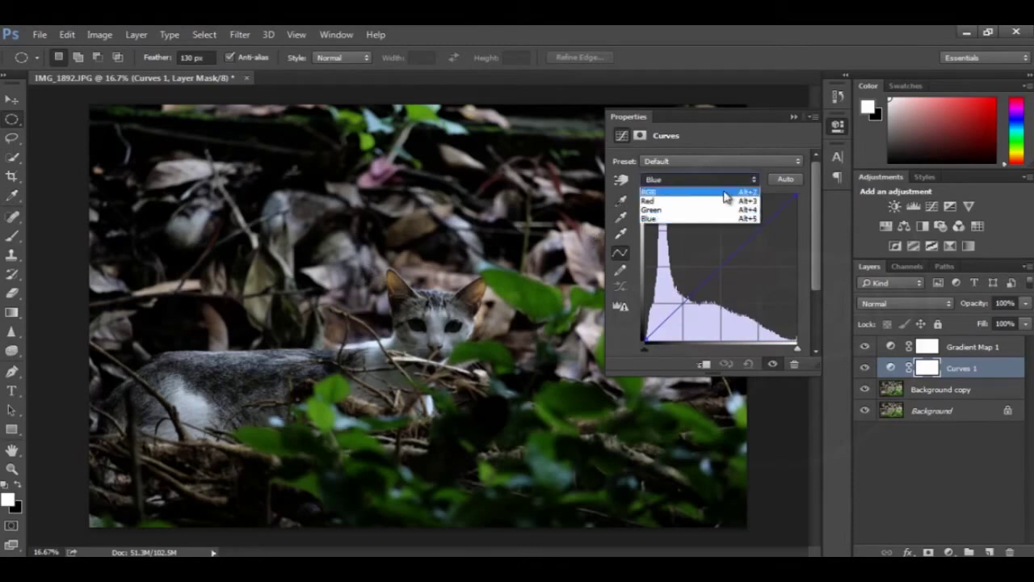
left_click(725, 194)
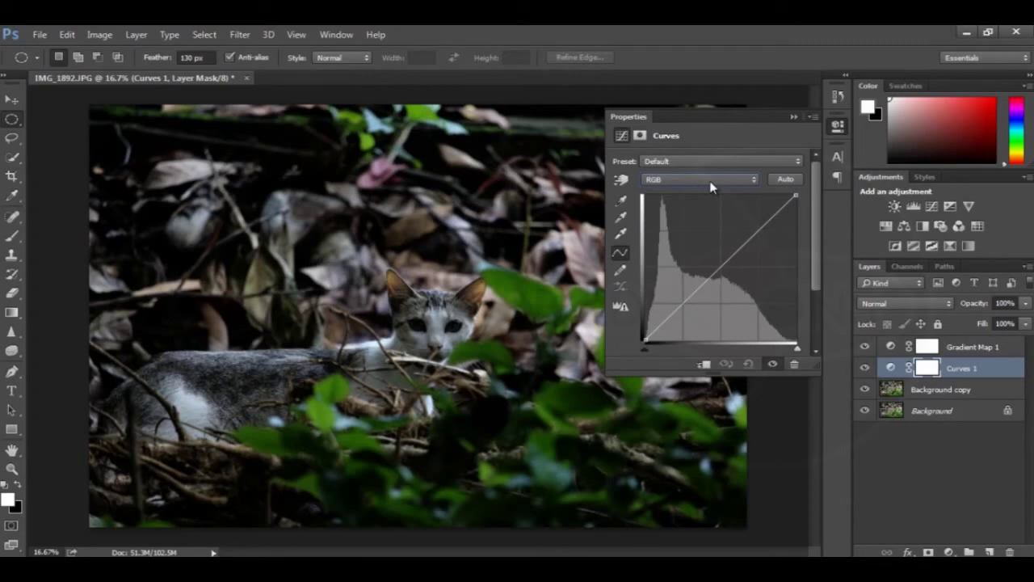
On the Red curve, lower the shadows slightly and raise the highlights.
left_click(712, 181)
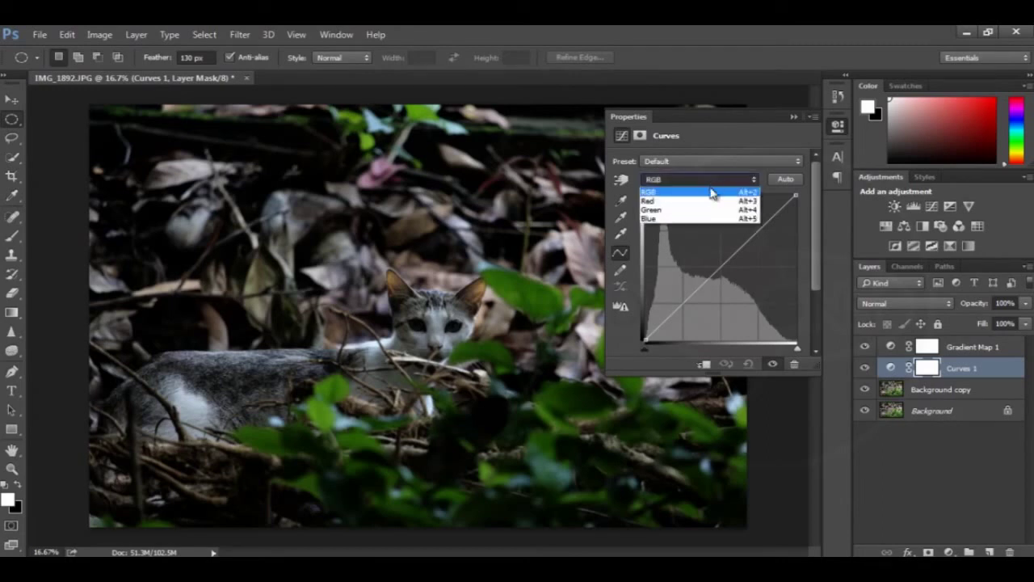
left_click(714, 201)
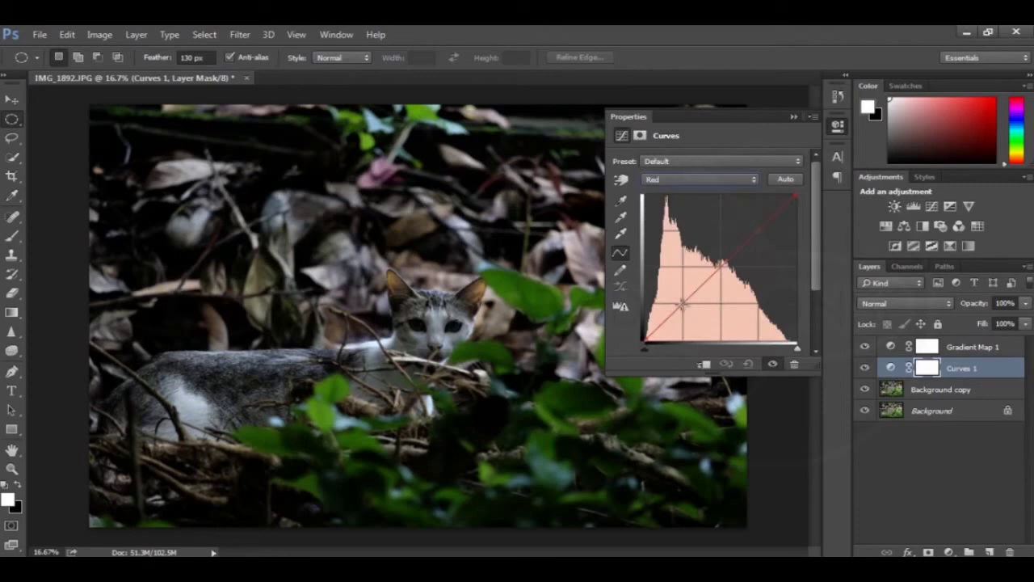
left_click_drag(683, 302, 688, 308)
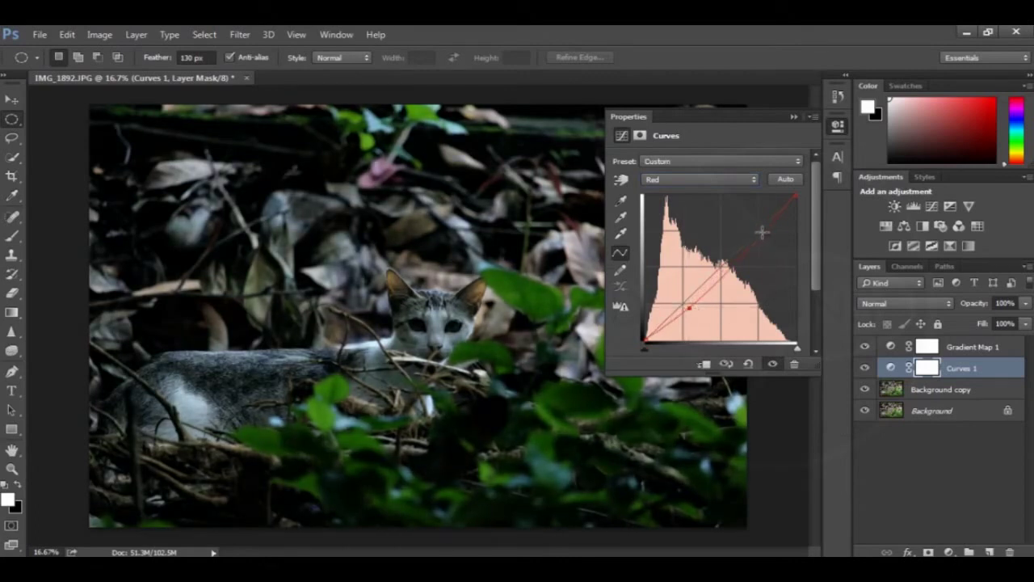
left_click_drag(761, 231, 754, 226)
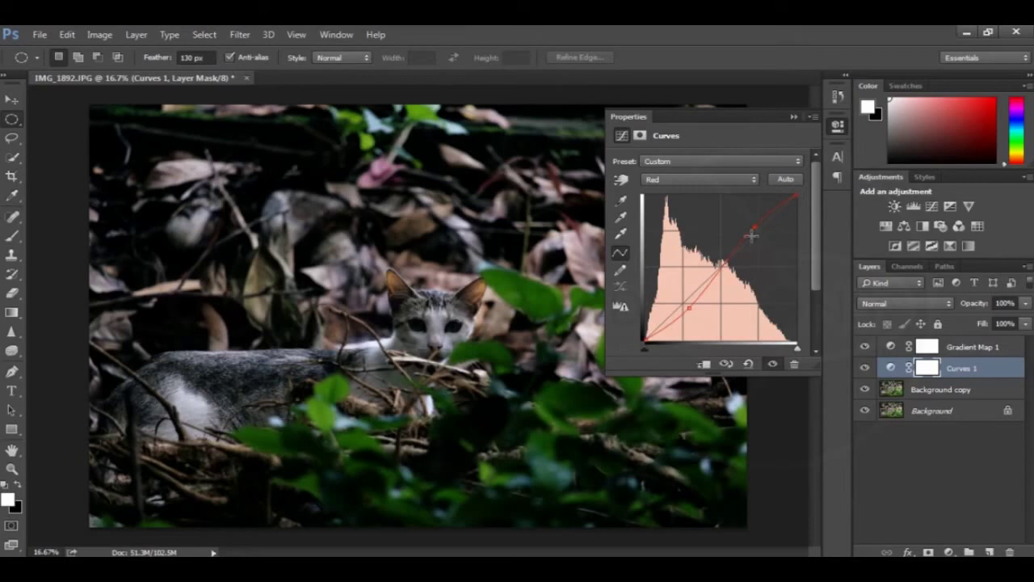
On the Green curve, pull the shadows slightly down and lift the highlights.
left_click(743, 178)
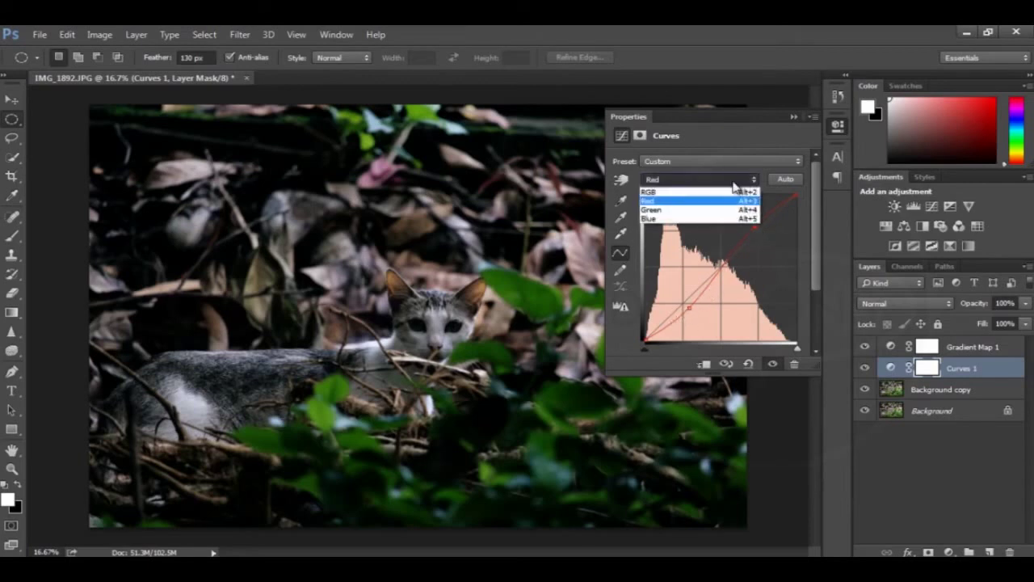
left_click(731, 210)
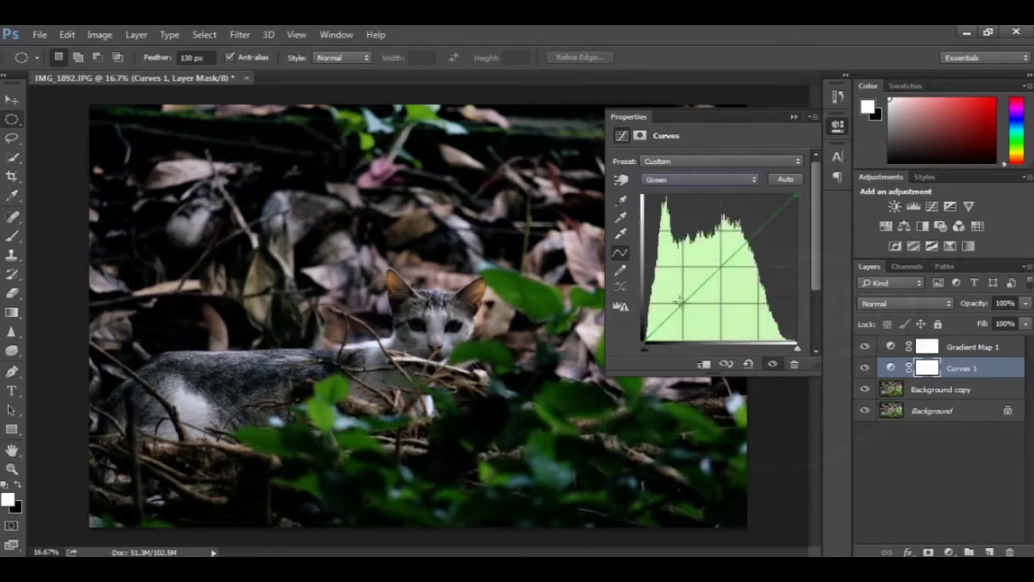
left_click_drag(682, 303, 686, 308)
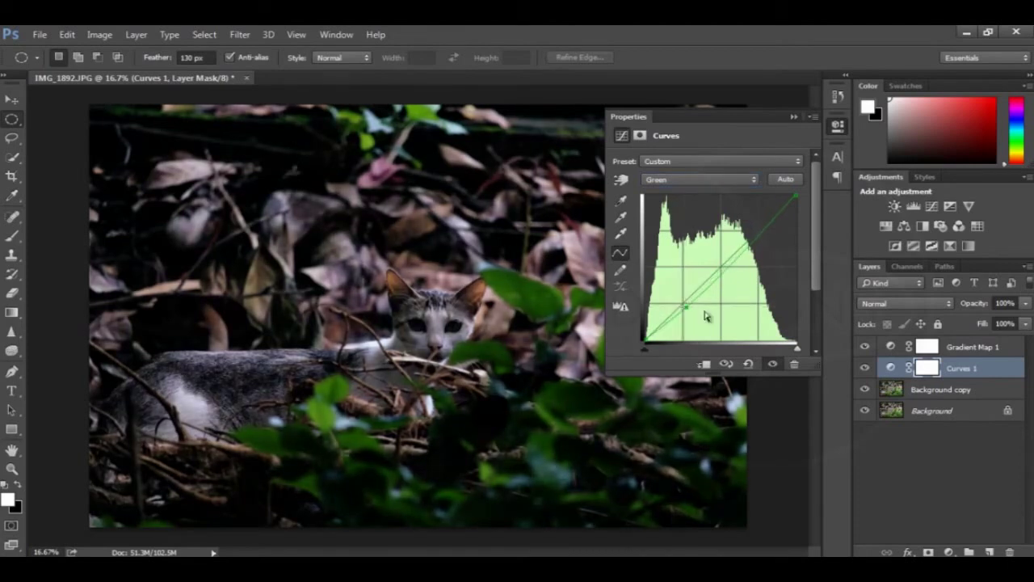
left_click_drag(762, 232, 755, 224)
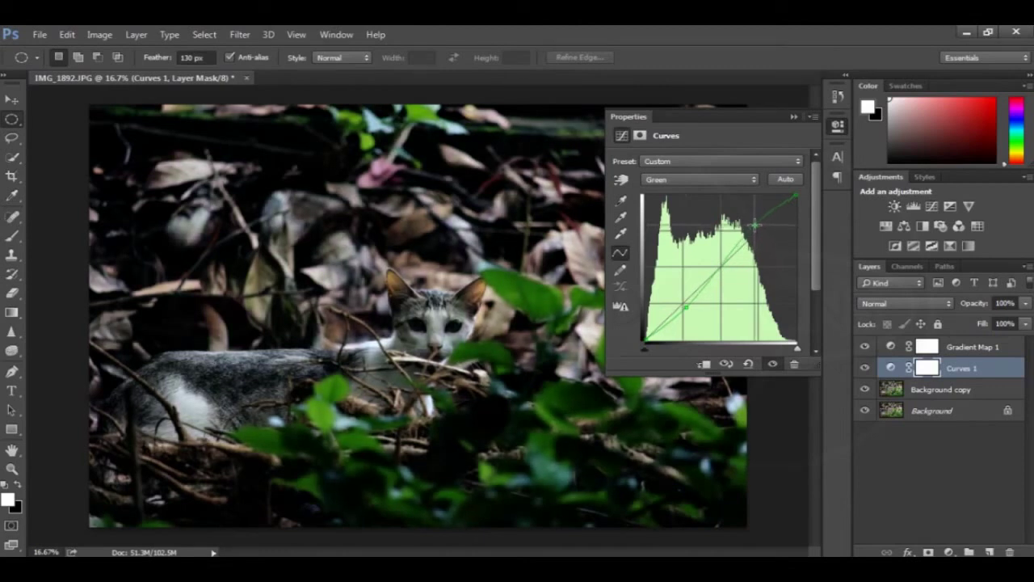
On the Blue curve, lift the shadows and anchor a highlight point.
left_click(688, 179)
left_click(687, 218)
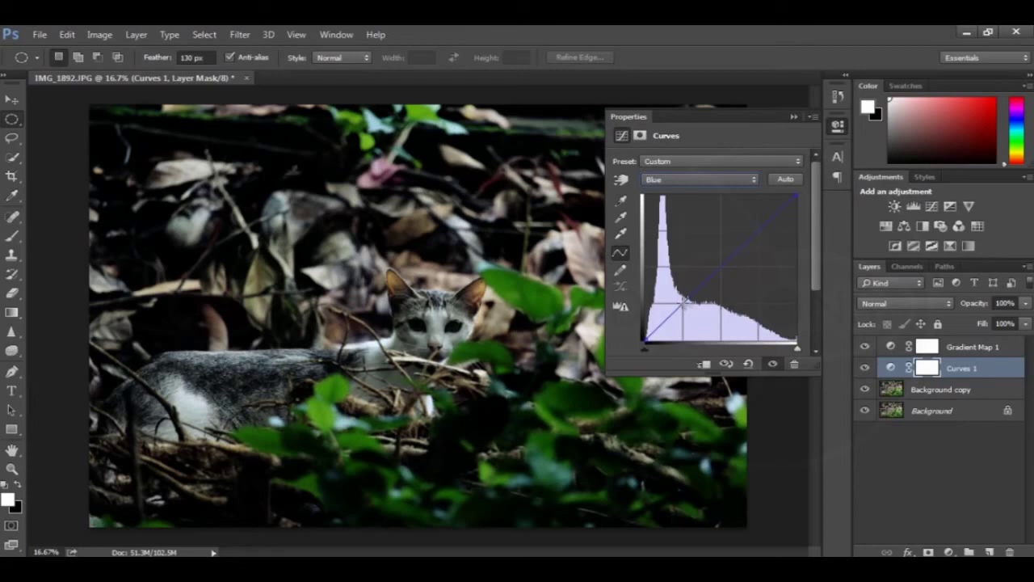
left_click_drag(683, 302, 681, 299)
left_click_drag(683, 300, 679, 301)
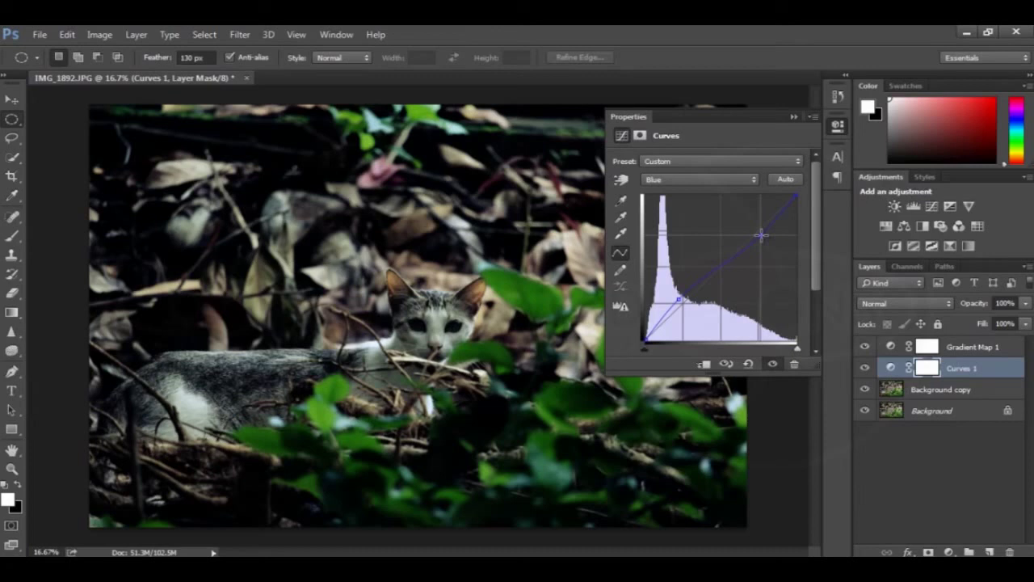
left_click(761, 235)
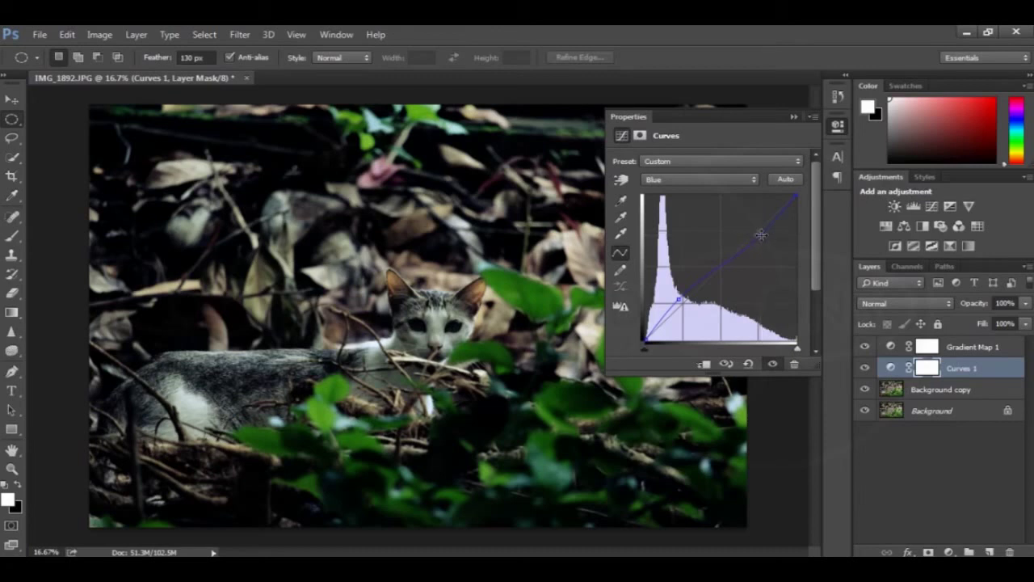
left_click(742, 179)
Collapse the Curves properties and toggle Curves 1 and Gradient Map 1 to compare the grade.
left_click(794, 117)
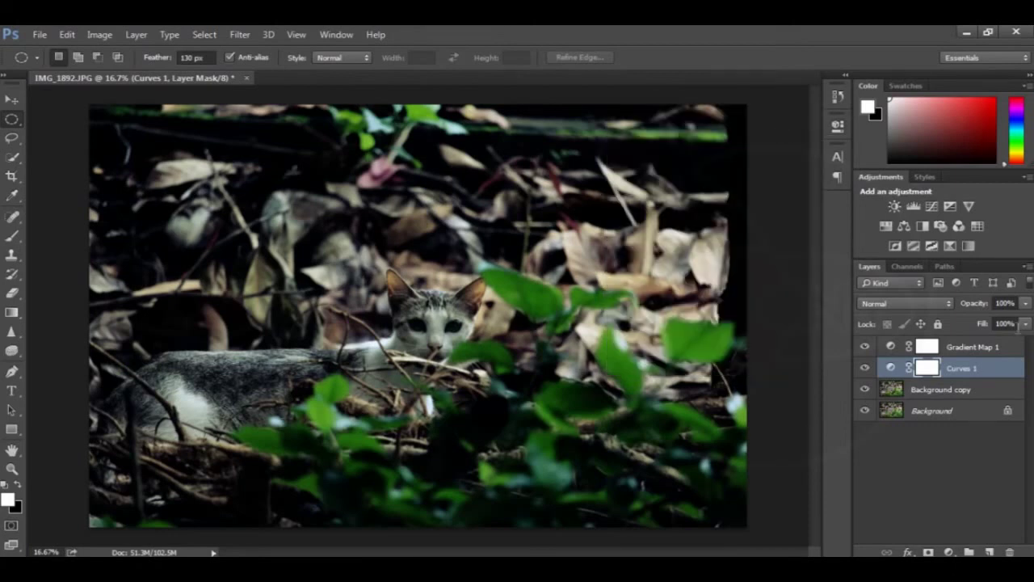
left_click(962, 348)
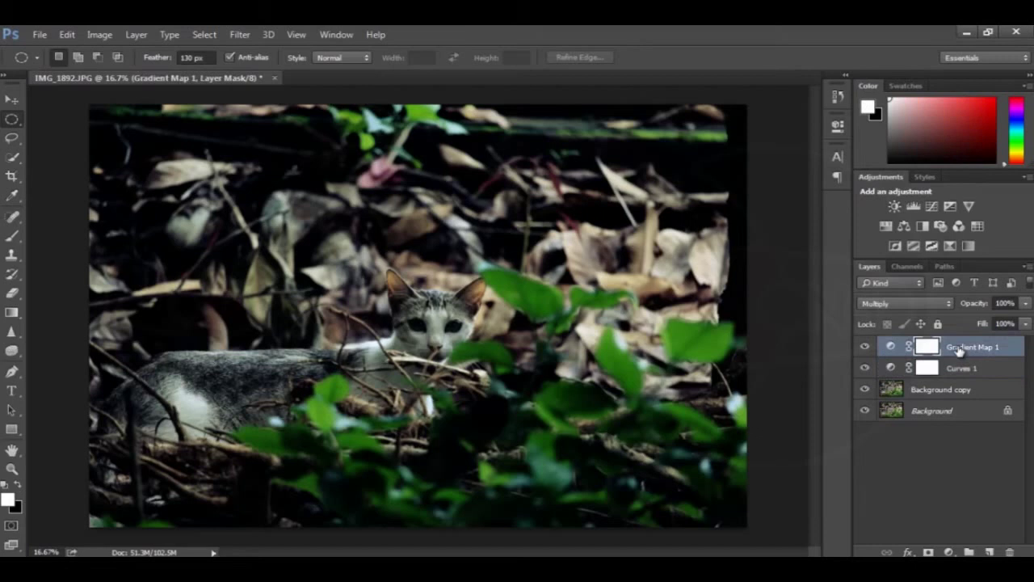
scroll(499, 293, "down", 3)
scroll(499, 293, "up", 2)
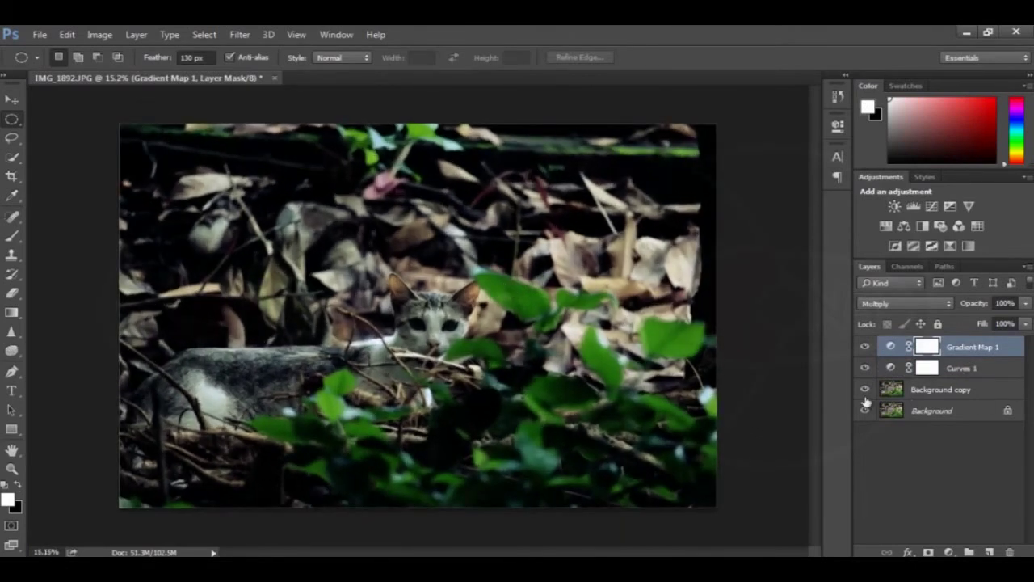
left_click(864, 368)
left_click(866, 348)
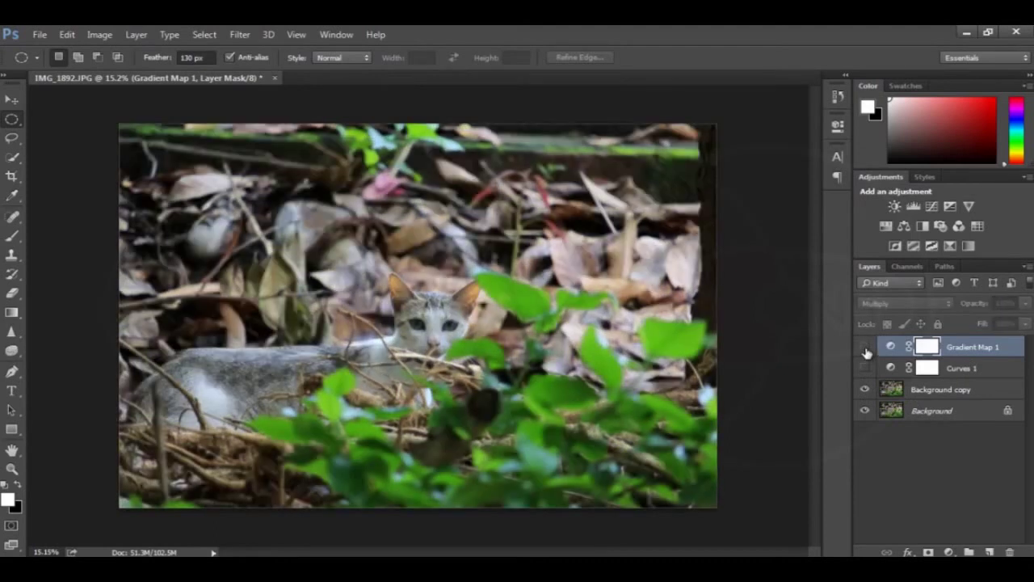
left_click(865, 347)
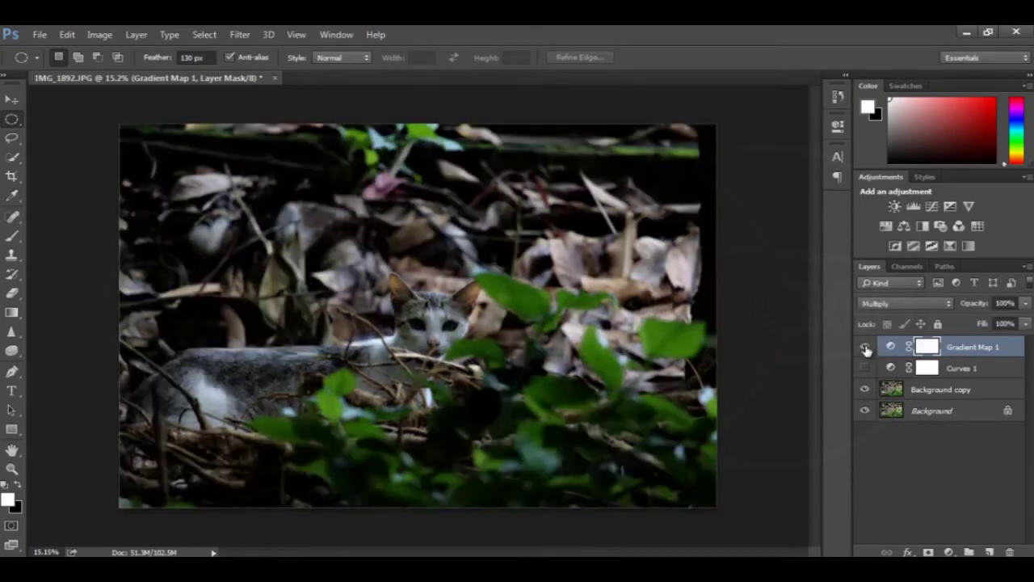
left_click(864, 369)
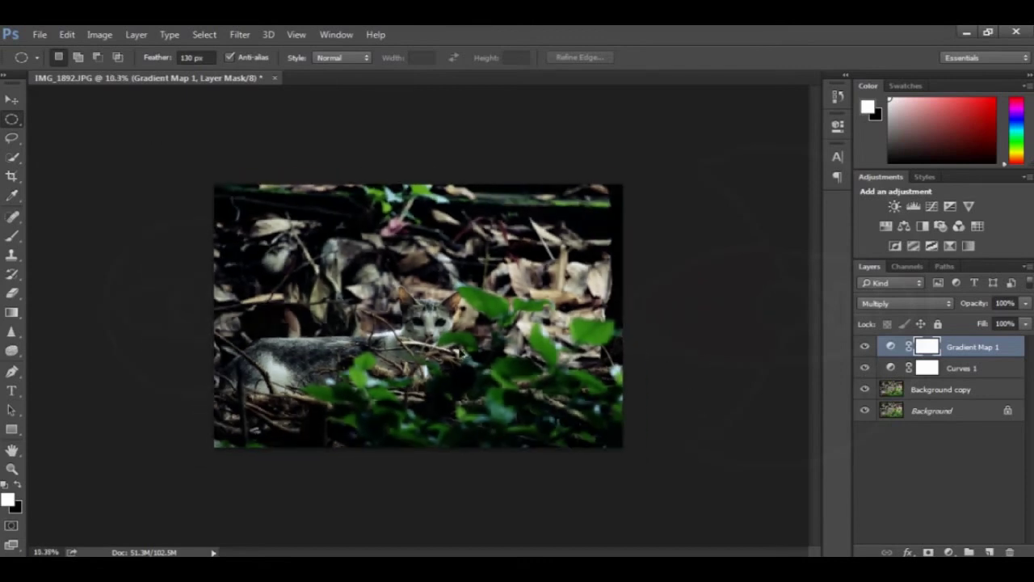
Scroll the Layers panel and target the Gradient Map 1 adjustment instead of its mask.
scroll(485, 322, "up", 1)
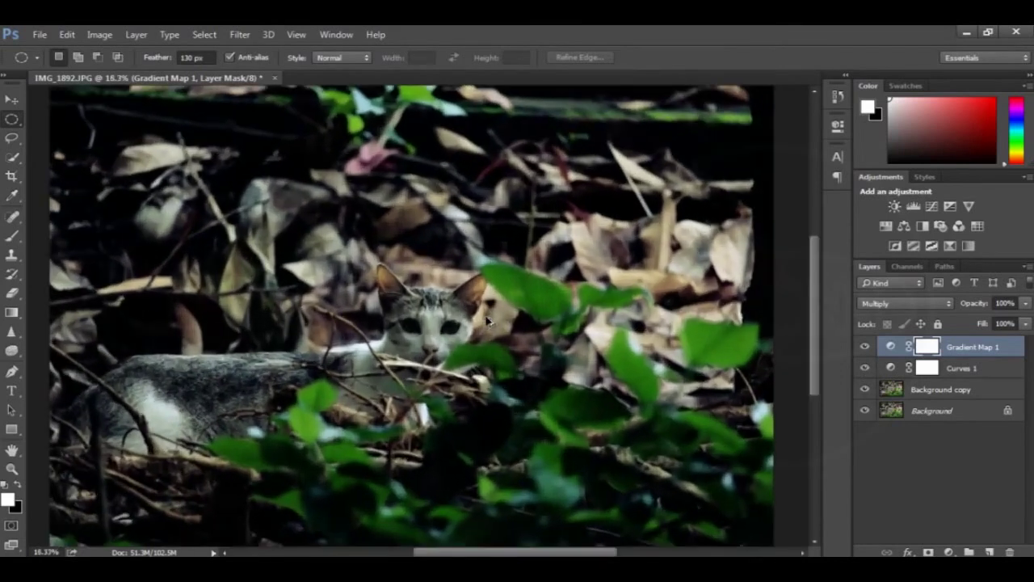
scroll(489, 323, "up", 1)
scroll(493, 325, "up", 1)
scroll(499, 327, "up", 1)
scroll(499, 327, "down", 3)
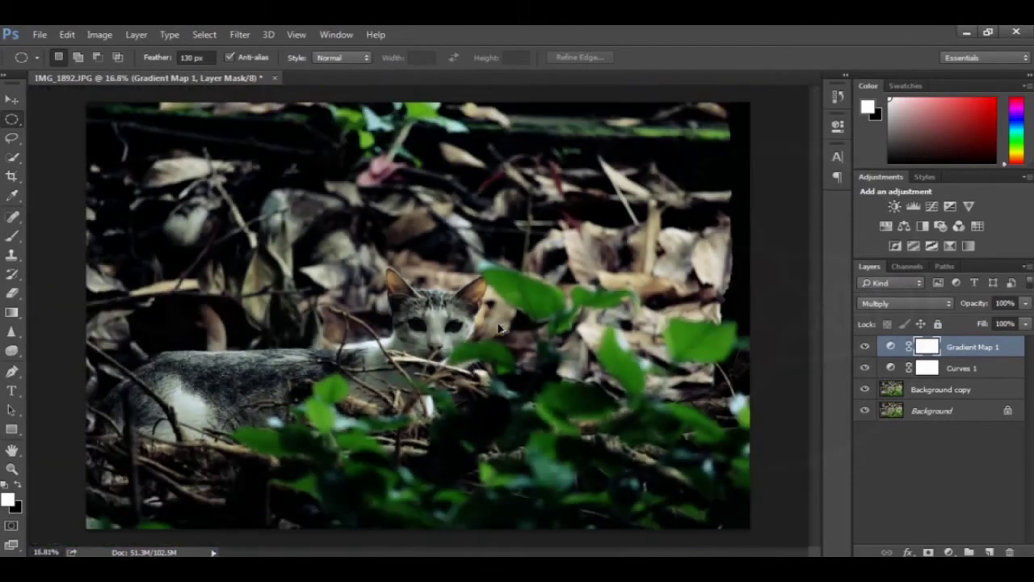
scroll(506, 333, "up", 2)
scroll(506, 332, "down", 1)
left_click(894, 348)
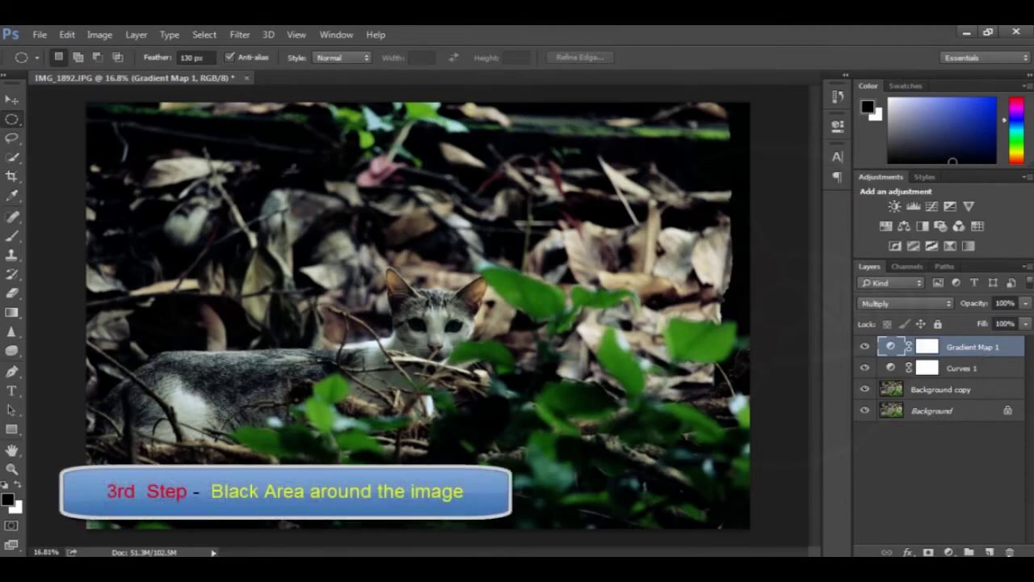
Add a new layer on top and set the foreground colour to black #000000.
left_click(989, 552)
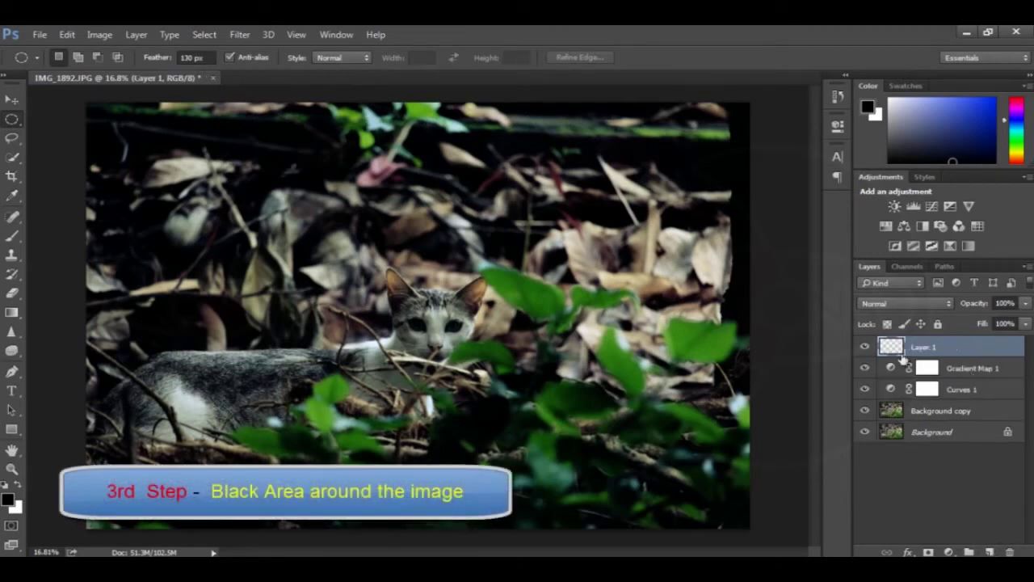
left_click(8, 501)
left_click_drag(662, 377, 662, 426)
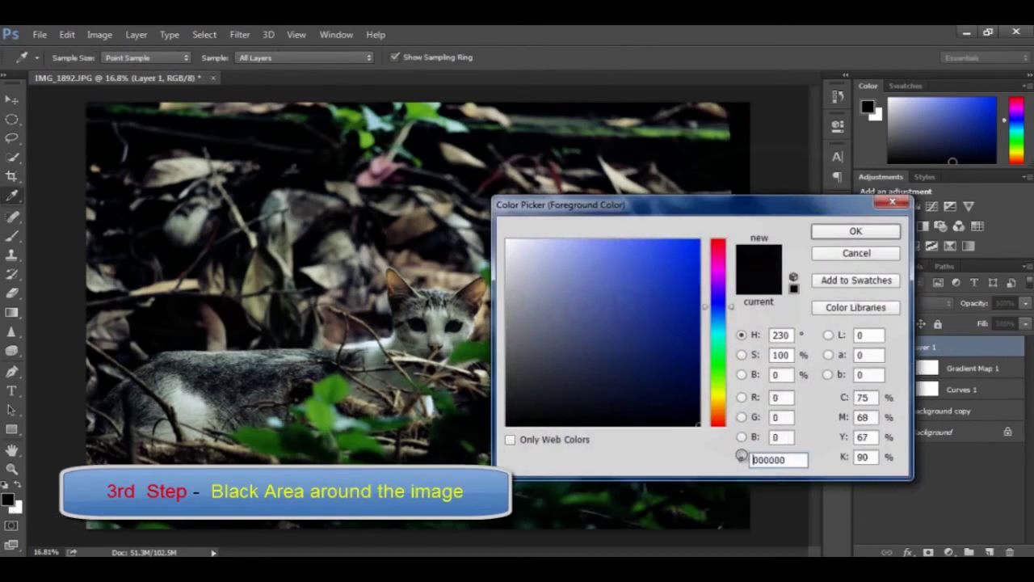
left_click(832, 232)
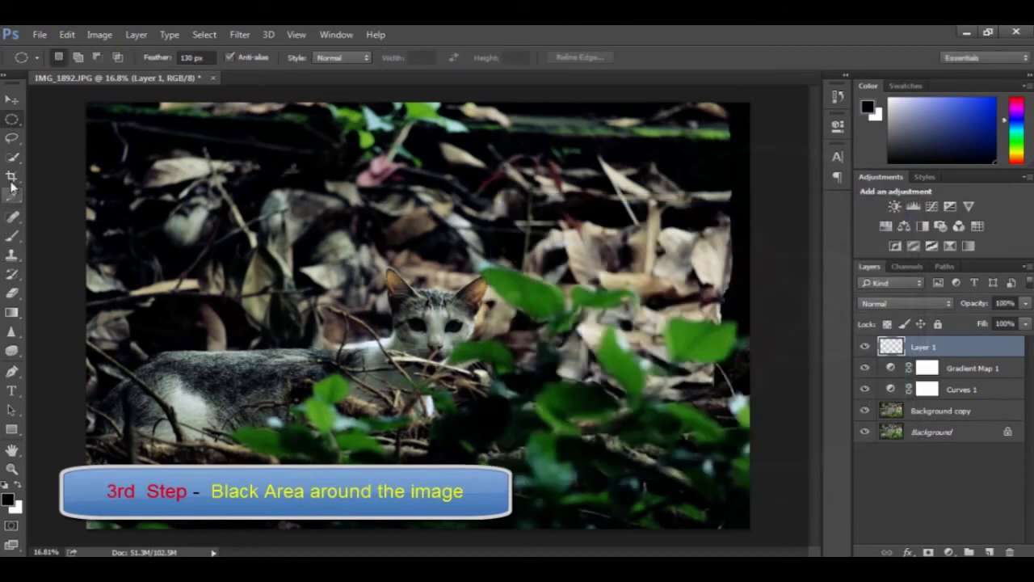
Paint the whole new layer solid black with the Brush tool.
left_click(13, 236)
left_click(81, 241)
mouse_move(91, 275)
left_mouse_down()
mouse_move(197, 277)
mouse_move(219, 334)
mouse_move(184, 334)
mouse_move(365, 313)
mouse_move(180, 237)
mouse_move(277, 115)
mouse_move(145, 180)
mouse_move(127, 176)
mouse_move(166, 191)
mouse_move(157, 178)
mouse_move(346, 203)
mouse_move(417, 176)
mouse_move(407, 134)
mouse_move(528, 166)
mouse_move(683, 188)
mouse_move(589, 312)
mouse_move(688, 369)
mouse_move(673, 437)
mouse_move(644, 436)
mouse_move(619, 455)
mouse_move(633, 378)
mouse_move(433, 467)
mouse_move(423, 450)
mouse_move(436, 438)
mouse_move(227, 495)
mouse_move(162, 450)
mouse_move(95, 449)
mouse_move(106, 314)
mouse_move(82, 319)
mouse_move(92, 312)
mouse_move(92, 473)
mouse_move(110, 322)
left_mouse_up()
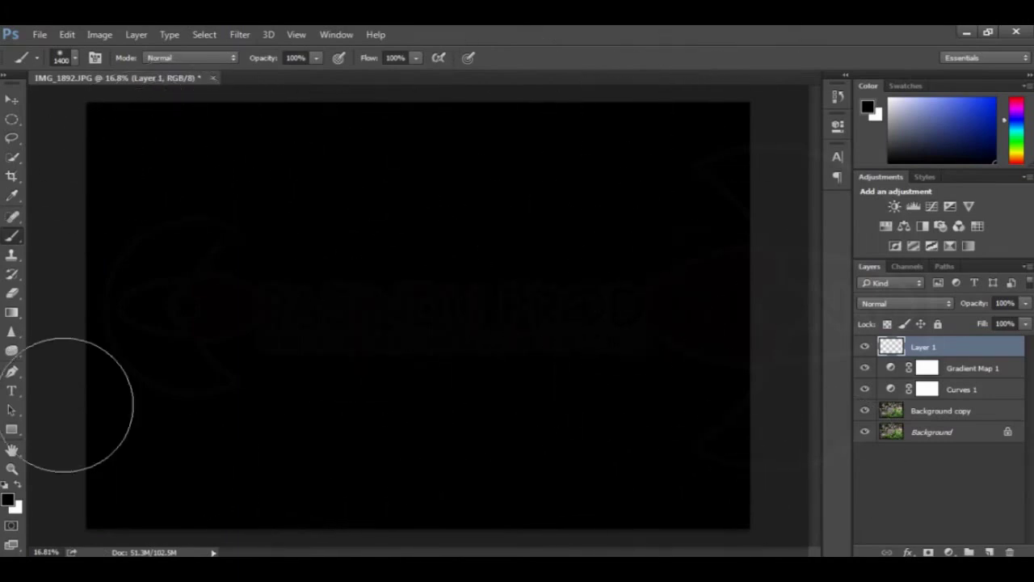
left_click_drag(686, 498, 671, 450)
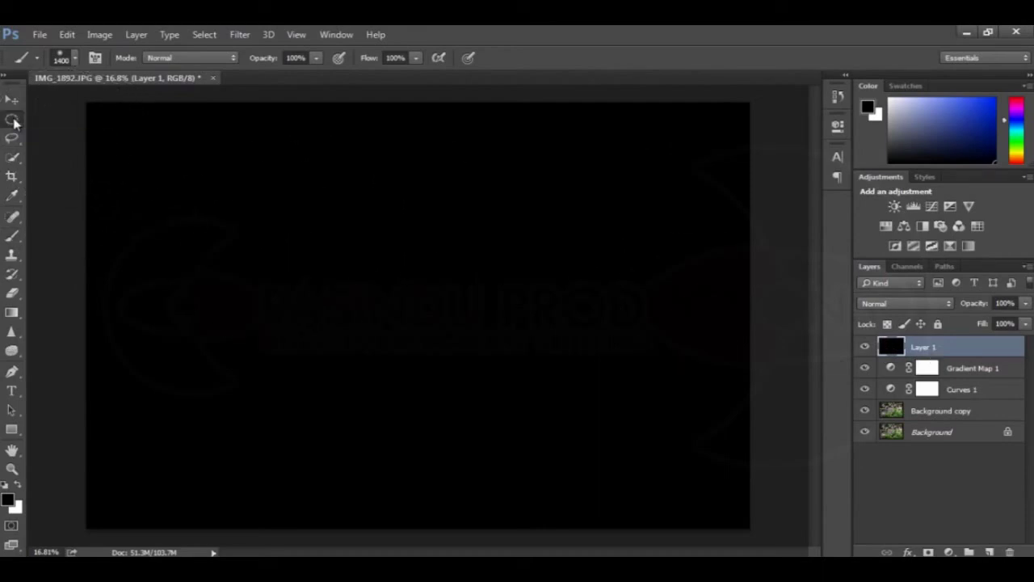
Draw a 130 px feathered elliptical marquee from the canvas's top-left to bottom-right corner.
right_click(13, 120)
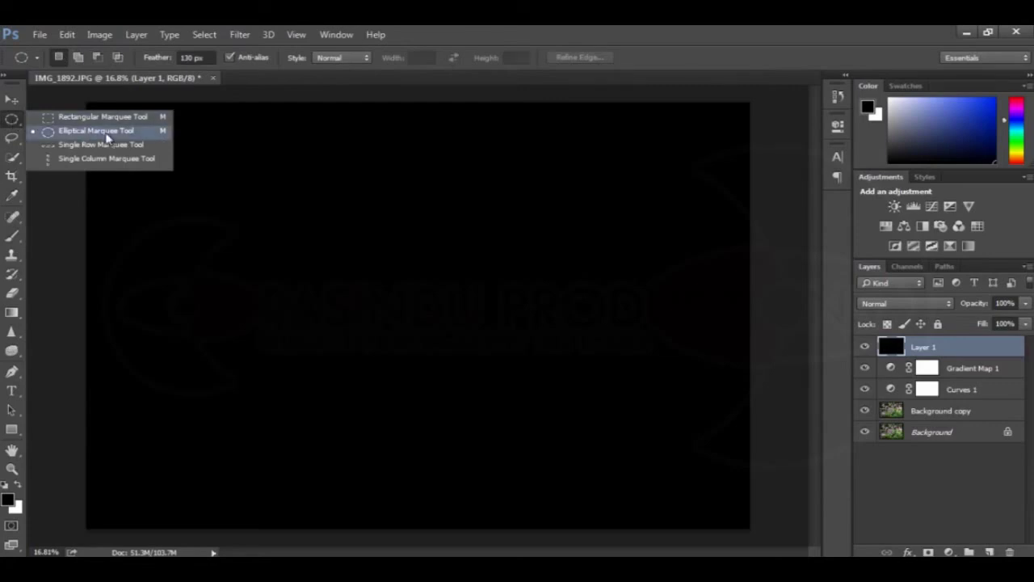
left_click(105, 133)
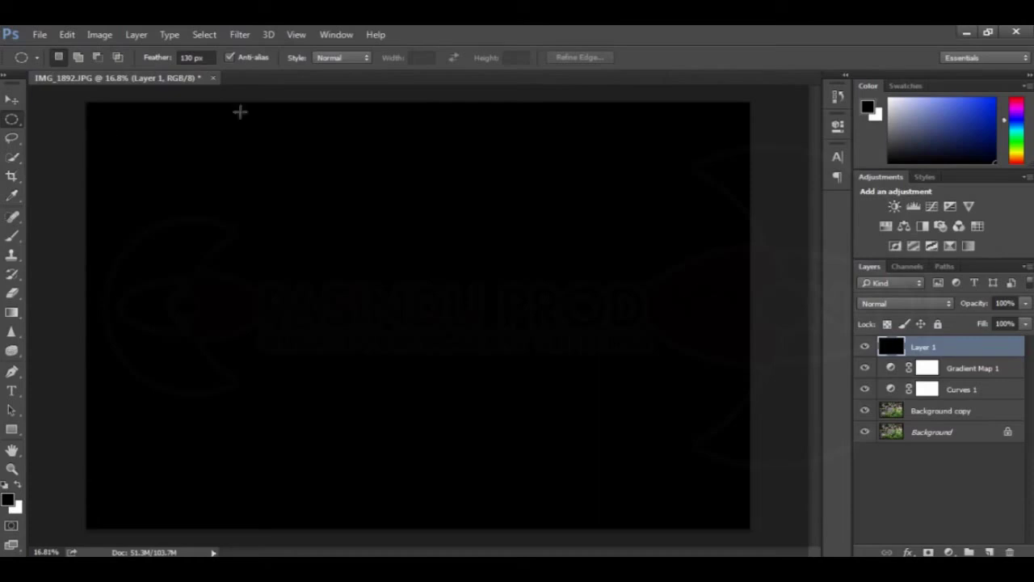
left_click(202, 57)
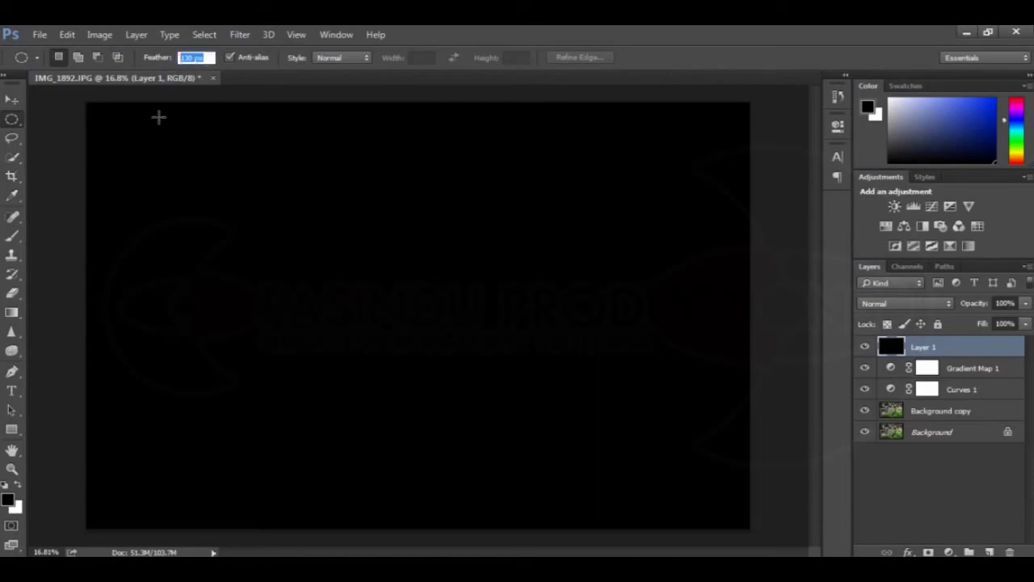
type("5")
key("Return")
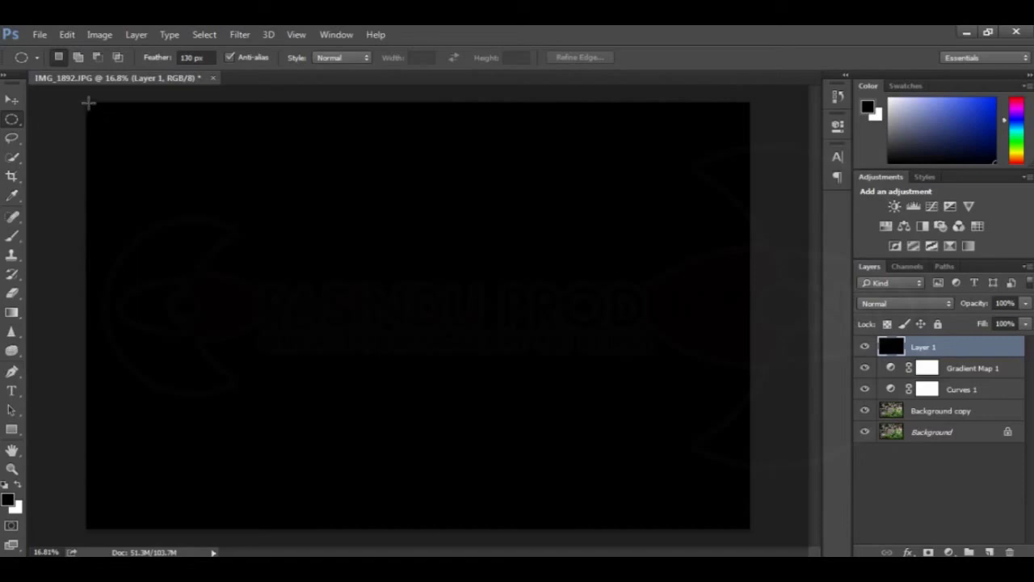
mouse_move(88, 103)
left_mouse_down()
mouse_move(555, 418)
mouse_move(747, 529)
left_mouse_up()
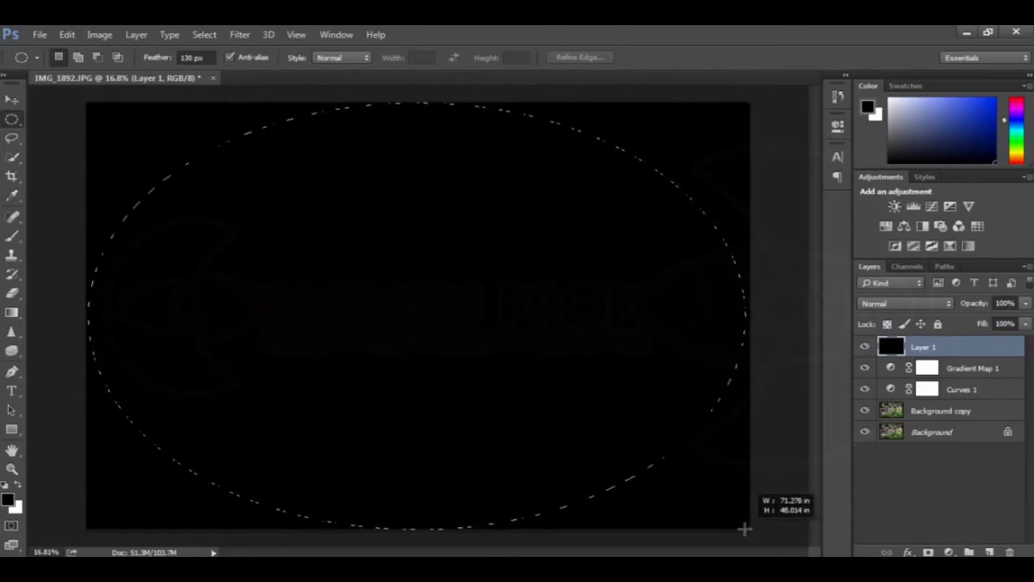
left_click_drag(746, 528, 746, 529)
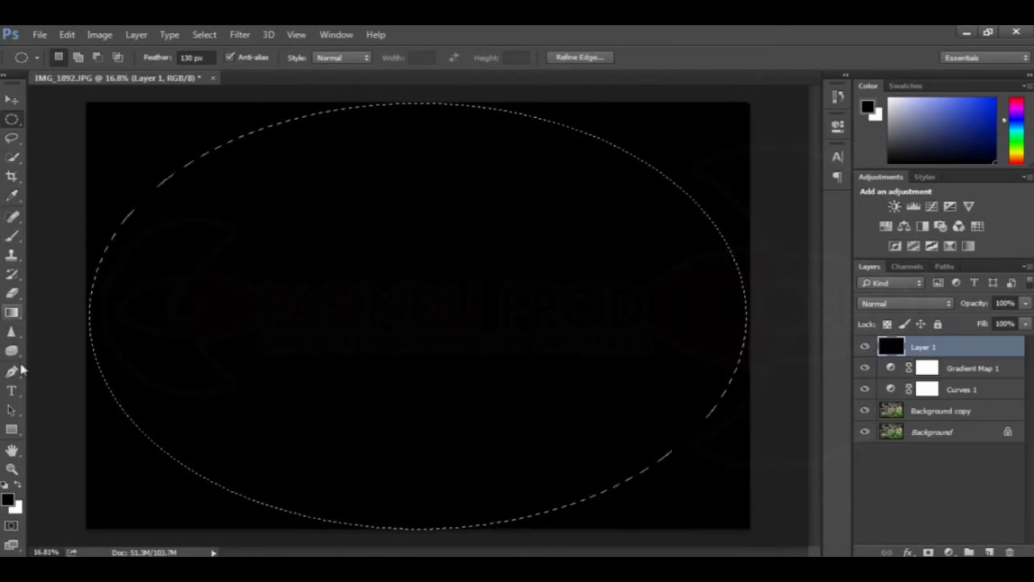
left_click(12, 292)
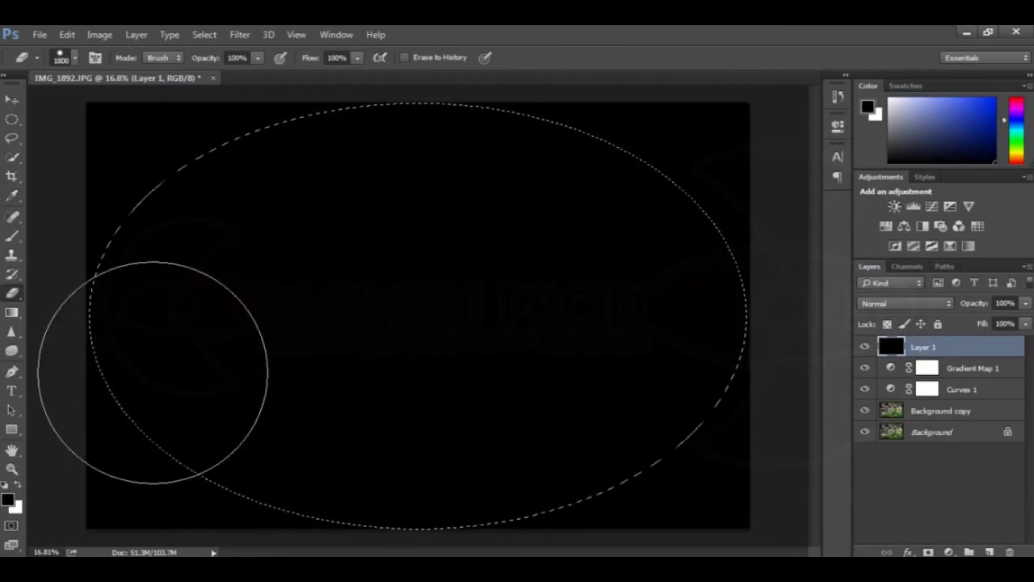
Erase the black inside the feathered ellipse to reveal the cat, then deselect.
mouse_move(180, 369)
left_mouse_down()
mouse_move(320, 184)
mouse_move(358, 104)
mouse_move(422, 127)
mouse_move(602, 307)
mouse_move(576, 461)
mouse_move(473, 433)
mouse_move(416, 334)
mouse_move(385, 421)
mouse_move(242, 439)
mouse_move(547, 439)
mouse_move(428, 445)
mouse_move(638, 210)
mouse_move(299, 104)
mouse_move(173, 289)
mouse_move(335, 439)
mouse_move(684, 361)
mouse_move(531, 138)
mouse_move(184, 254)
mouse_move(300, 485)
mouse_move(669, 369)
mouse_move(173, 219)
mouse_move(455, 150)
mouse_move(657, 300)
mouse_move(543, 409)
mouse_move(353, 449)
mouse_move(393, 443)
mouse_move(162, 154)
mouse_move(588, 115)
mouse_move(692, 277)
mouse_move(346, 450)
mouse_move(150, 203)
left_mouse_up()
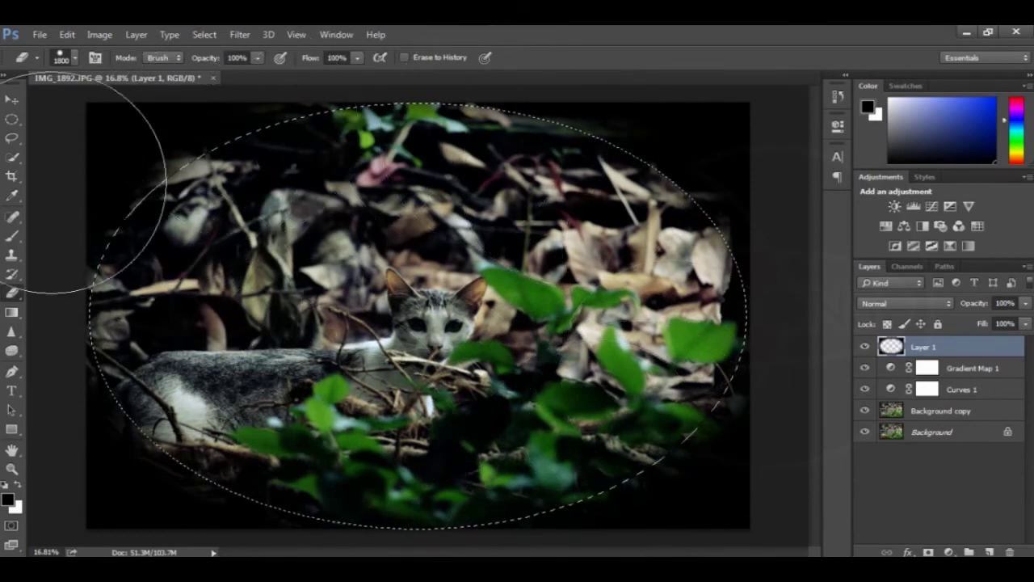
left_click(17, 122)
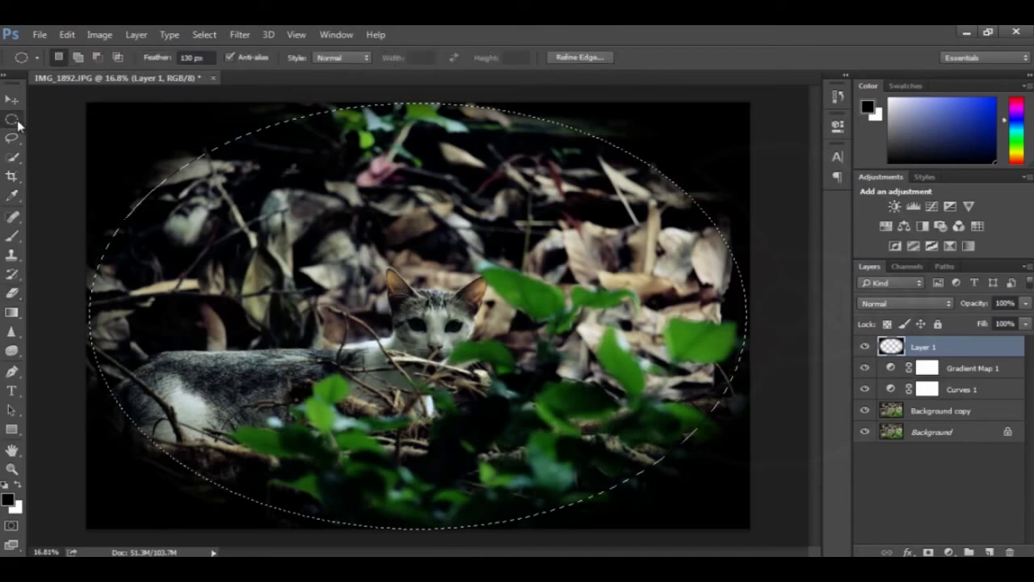
left_click(205, 38)
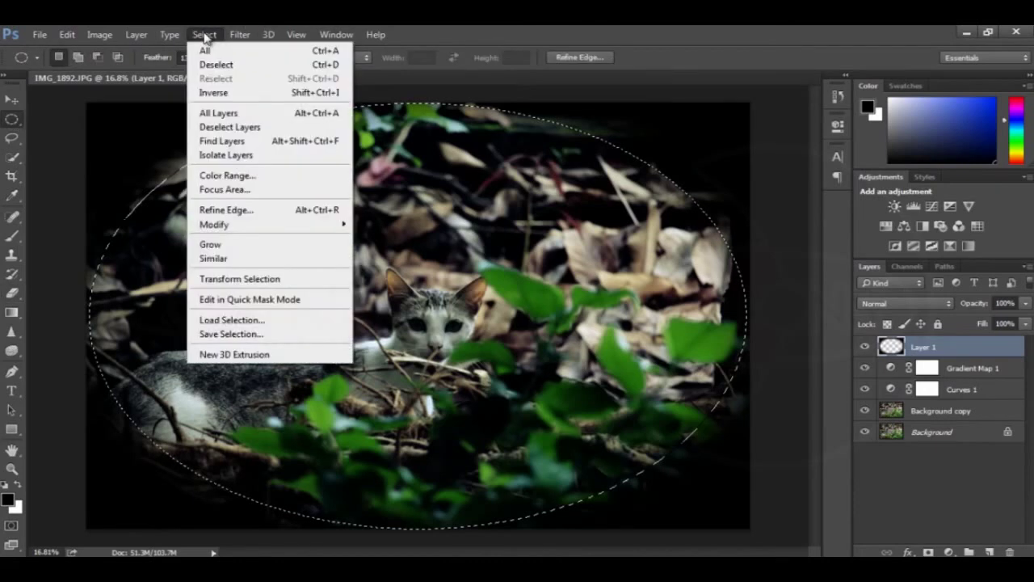
left_click(240, 67)
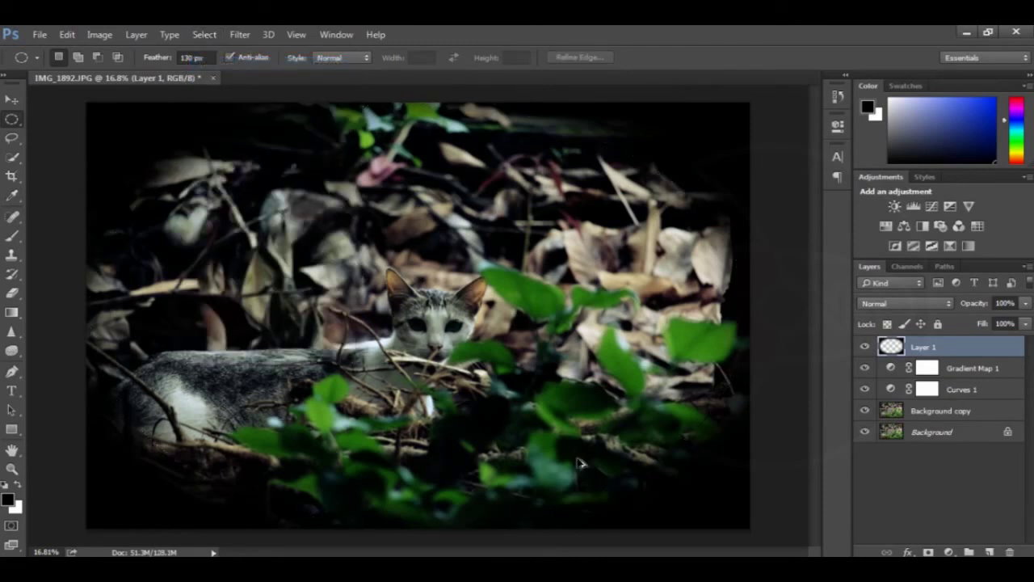
scroll(579, 463, "down", 2)
scroll(565, 420, "up", 4)
scroll(550, 376, "down", 2)
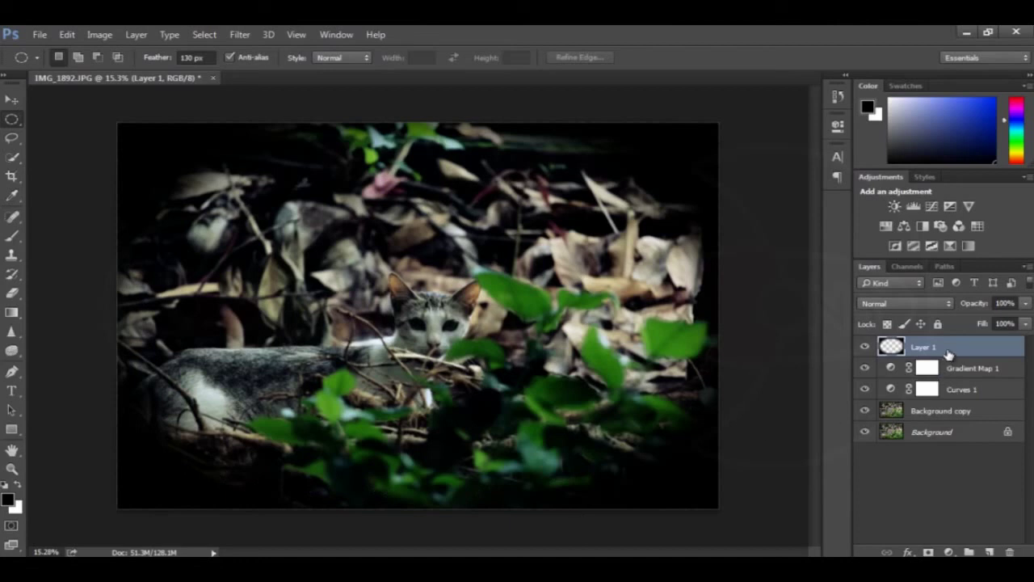
left_click(1025, 304)
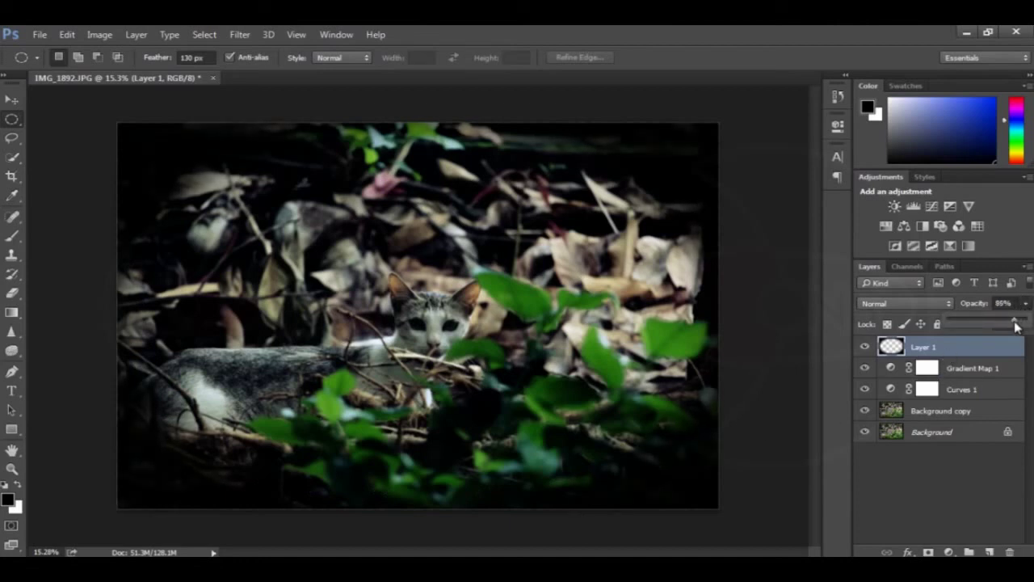
Raise the black Layer 1's opacity to 87%.
left_click_drag(1007, 327, 1017, 329)
left_click(924, 346)
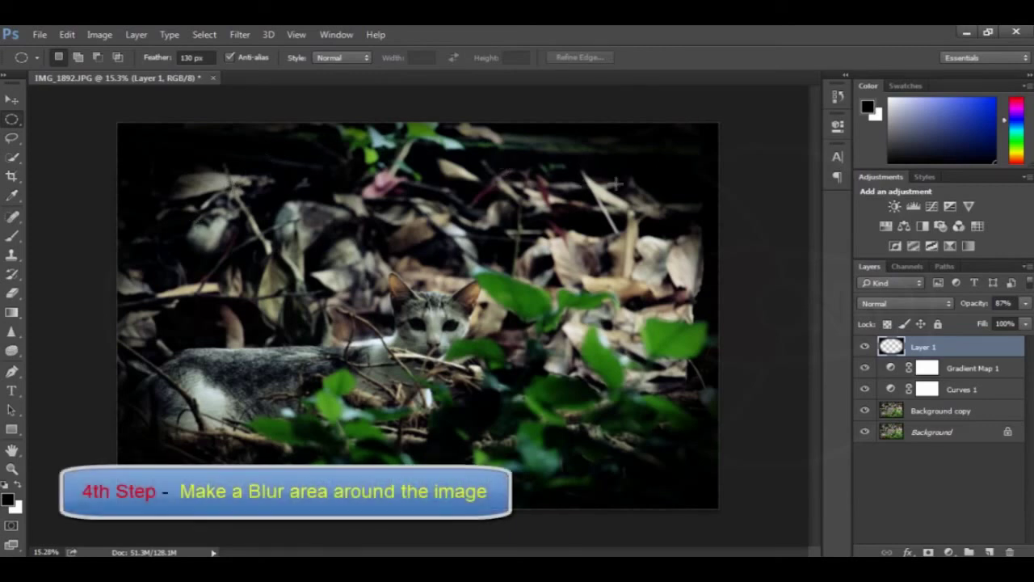
Duplicate Background copy as Background copy 2, then open the Filter menu.
left_click(939, 412)
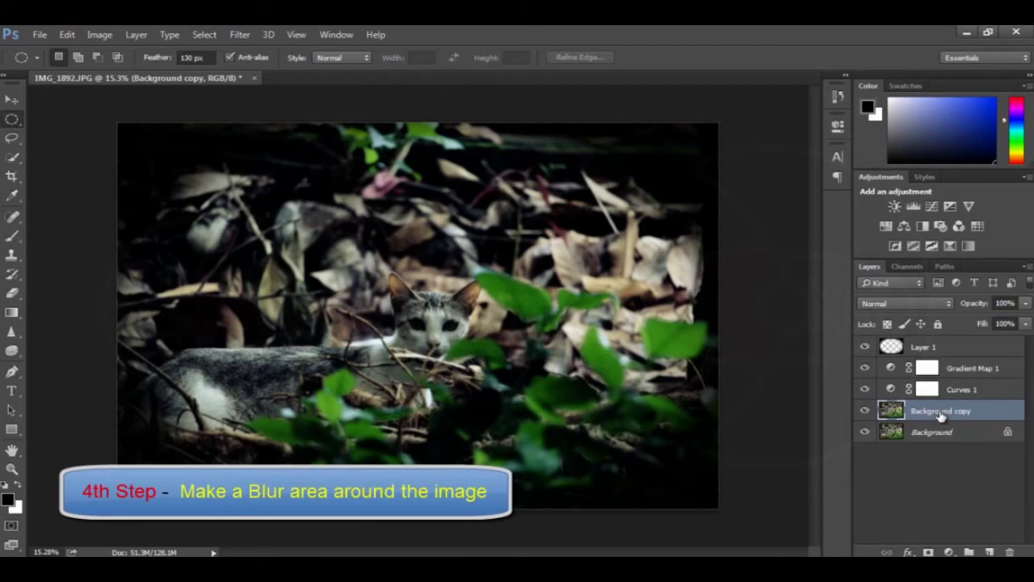
left_click_drag(940, 414, 989, 550)
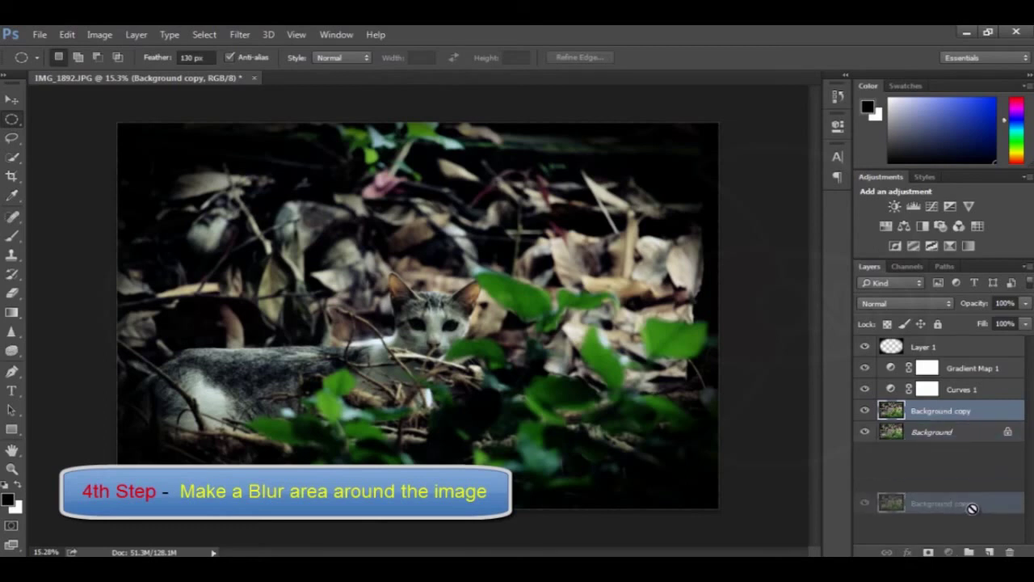
left_click_drag(989, 550, 989, 550)
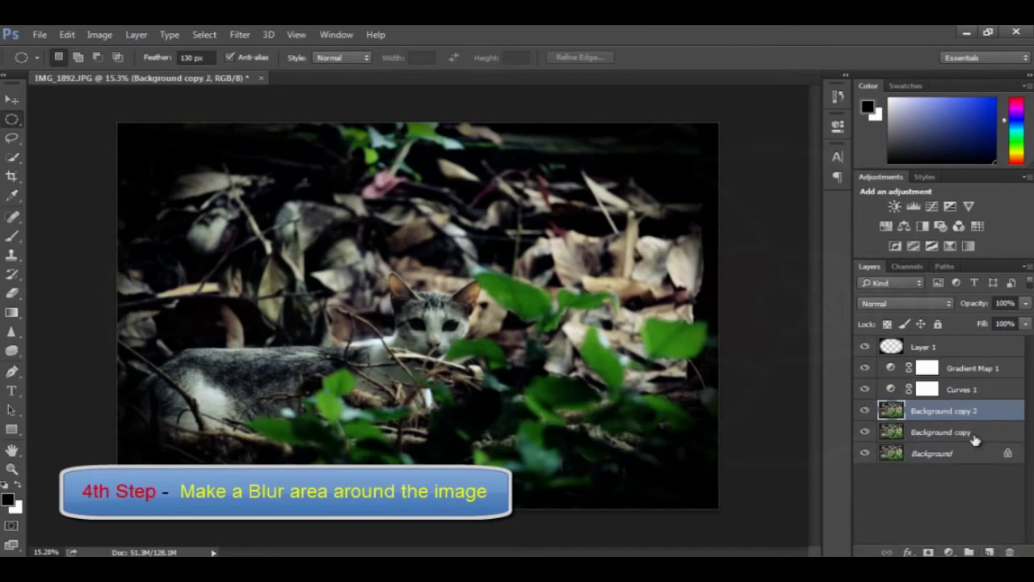
left_click(241, 35)
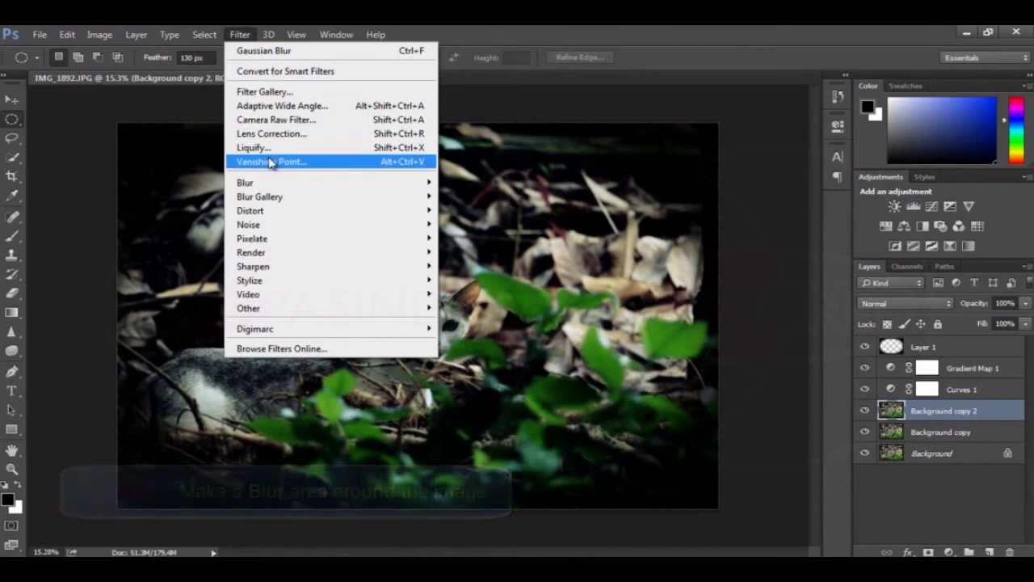
mouse_move(245, 183)
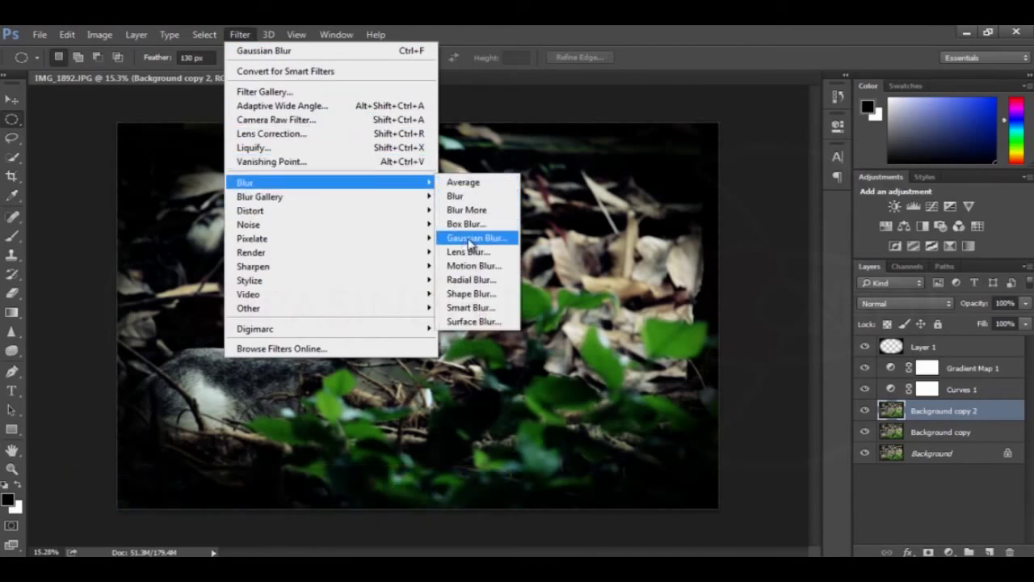
Apply a Gaussian Blur of about 31 pixels to Background copy 2.
left_click(469, 239)
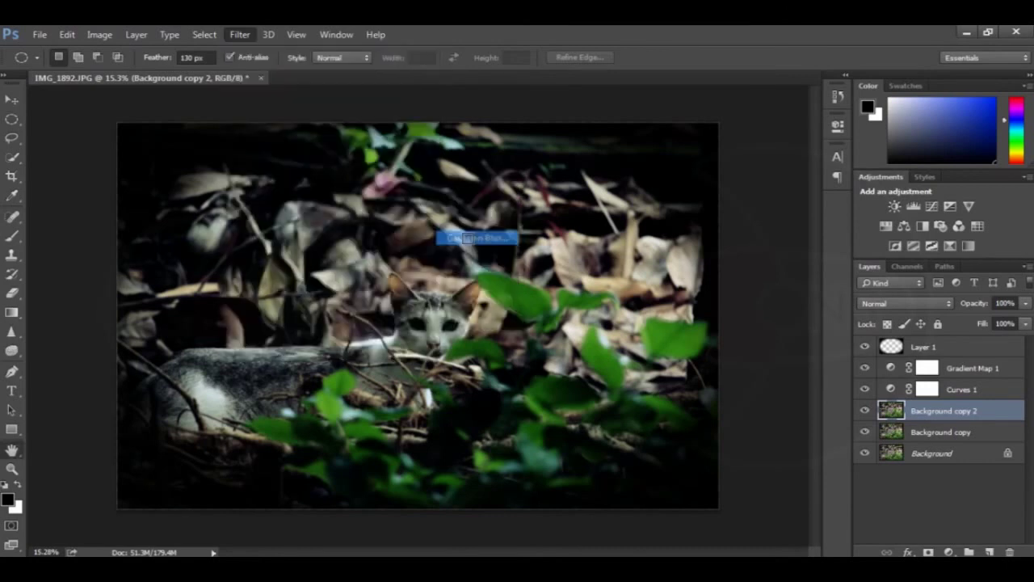
mouse_move(676, 381)
left_mouse_down()
mouse_move(607, 376)
mouse_move(677, 379)
left_mouse_up()
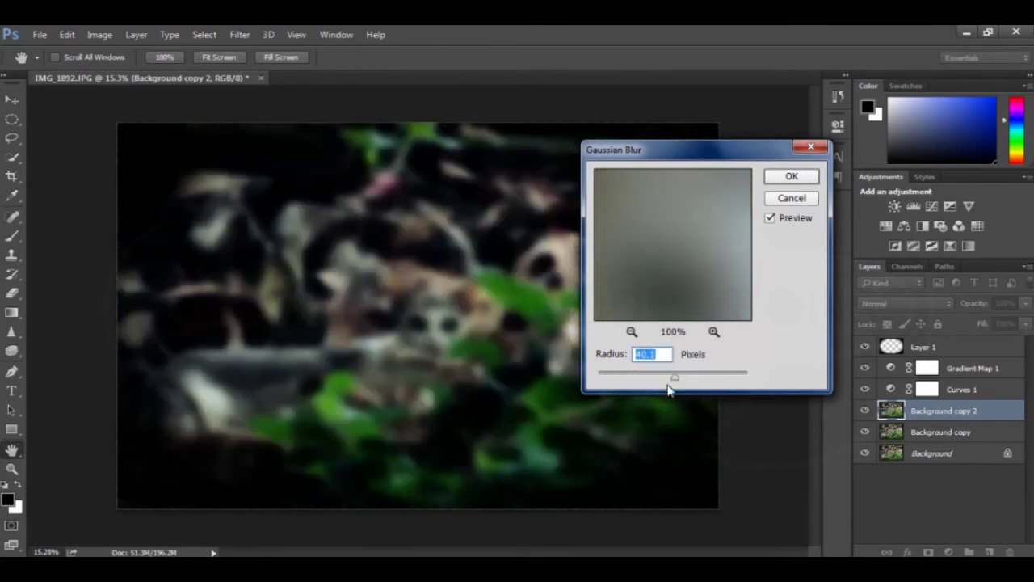
mouse_move(669, 379)
left_mouse_down()
mouse_move(677, 383)
mouse_move(655, 379)
mouse_move(672, 382)
left_mouse_up()
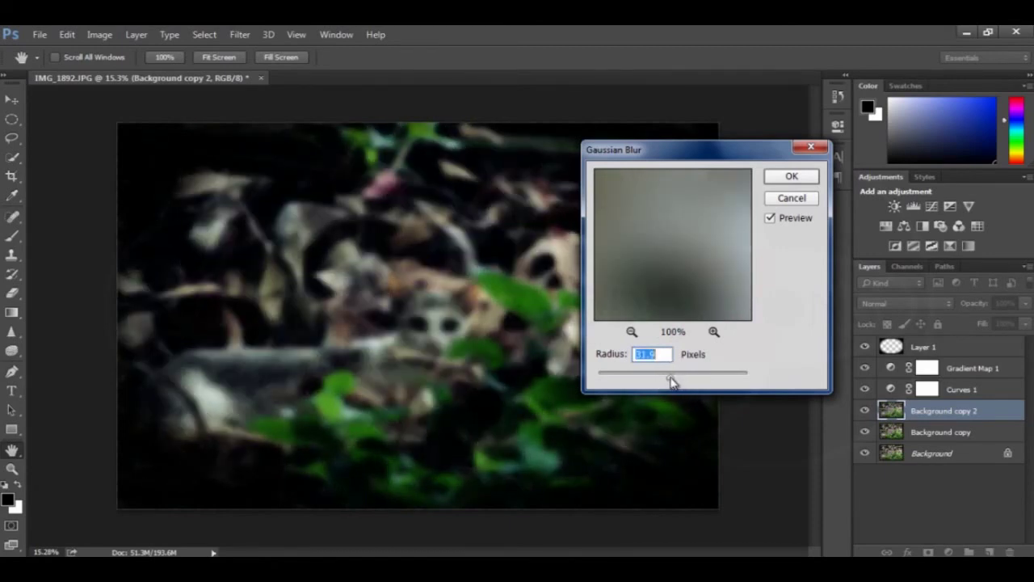
left_click(791, 178)
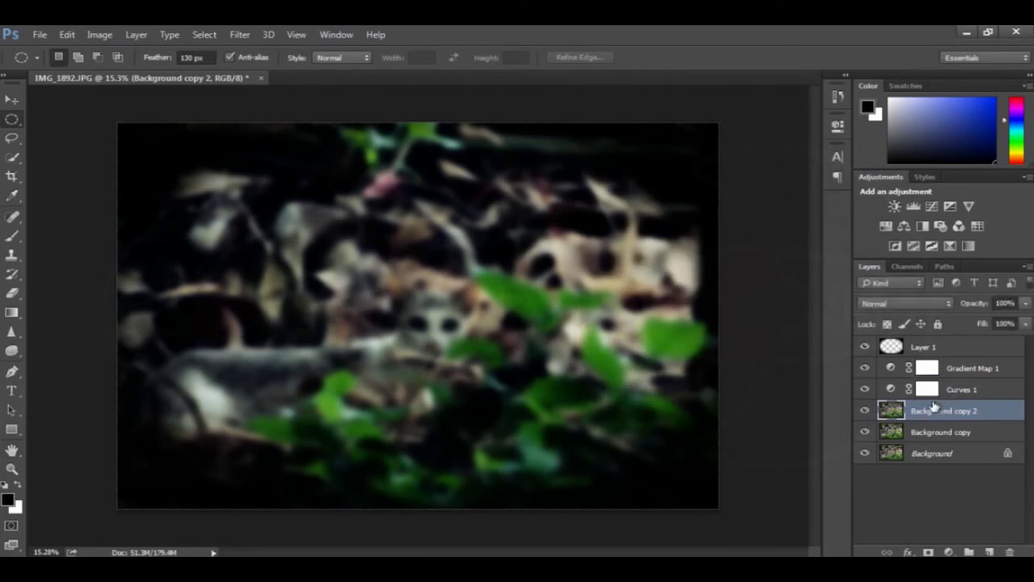
On Background copy 2, draw a large 130 px-feathered oval and erase the blur around the cat.
left_click(905, 347)
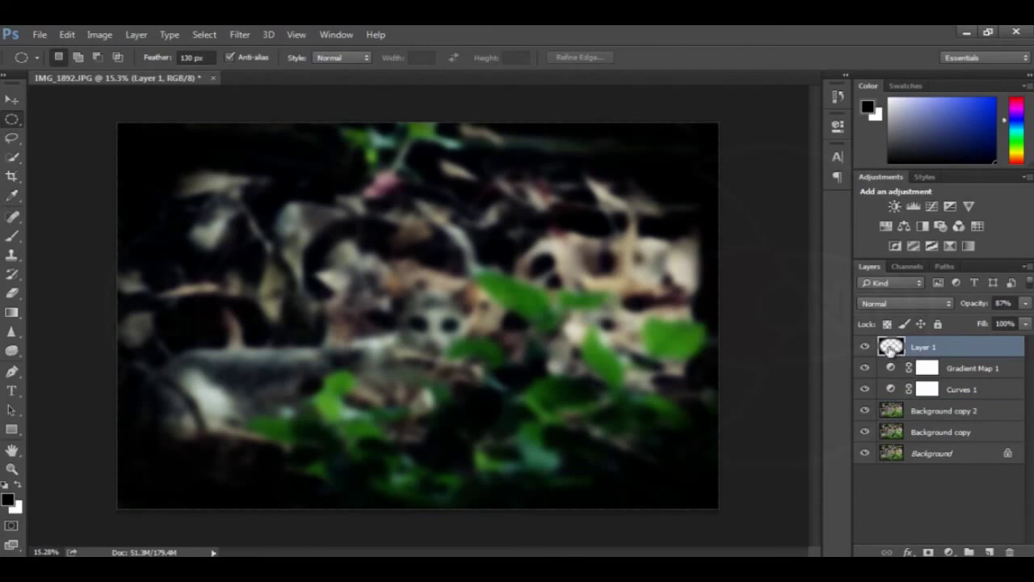
left_click(927, 414)
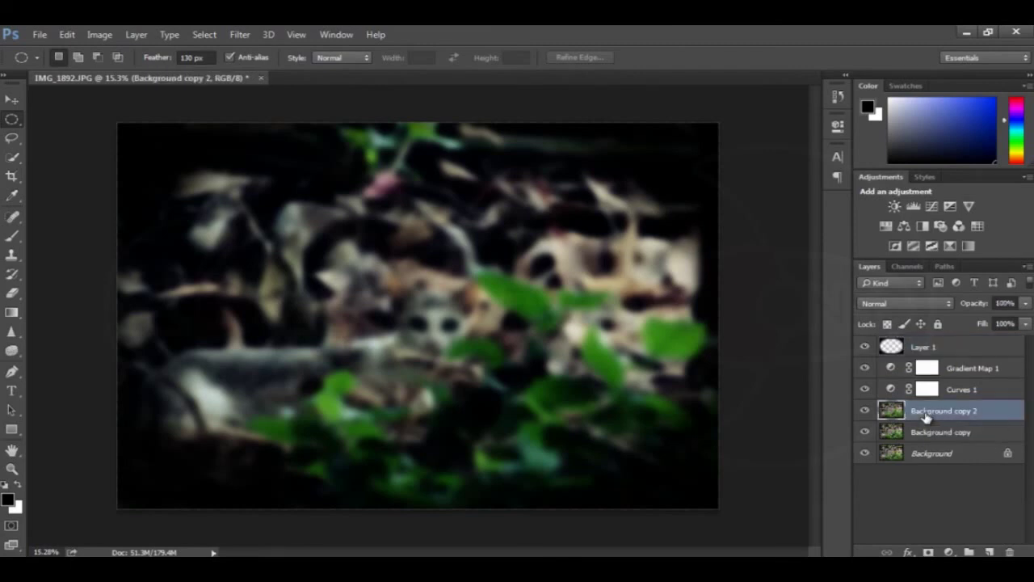
right_click(13, 120)
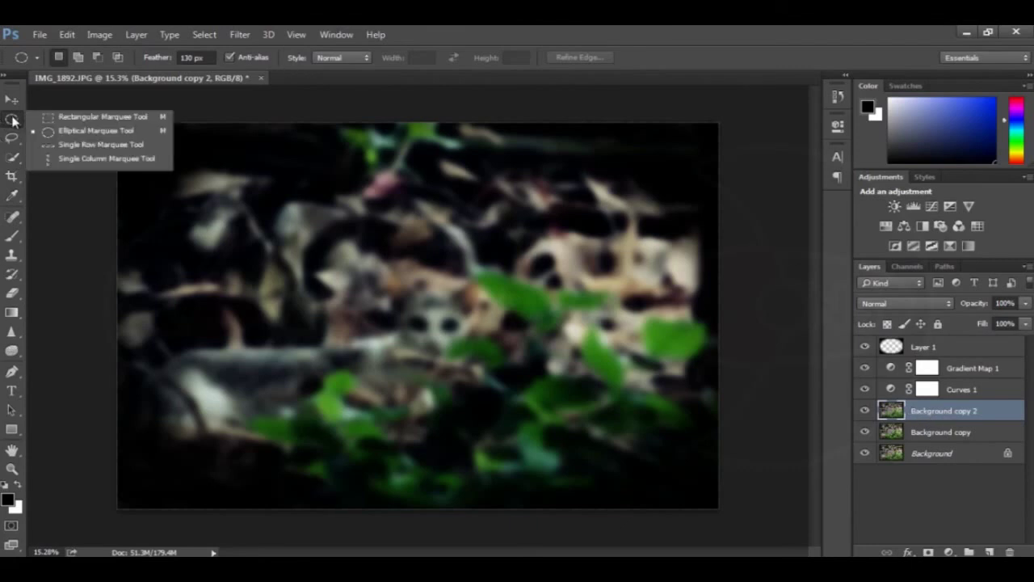
left_click(66, 132)
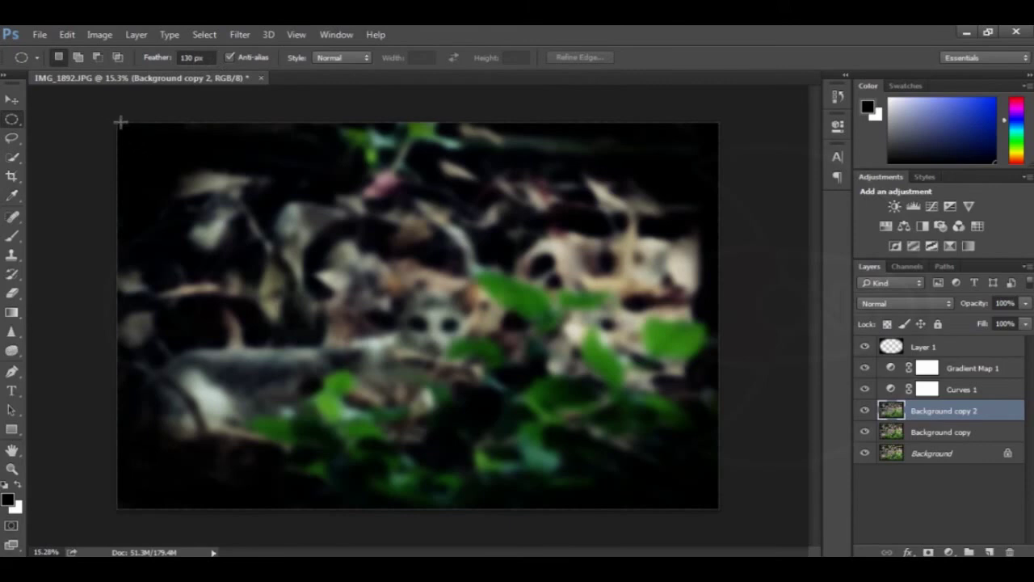
mouse_move(118, 123)
left_mouse_down()
mouse_move(239, 236)
mouse_move(671, 455)
mouse_move(725, 508)
mouse_move(715, 507)
left_mouse_up()
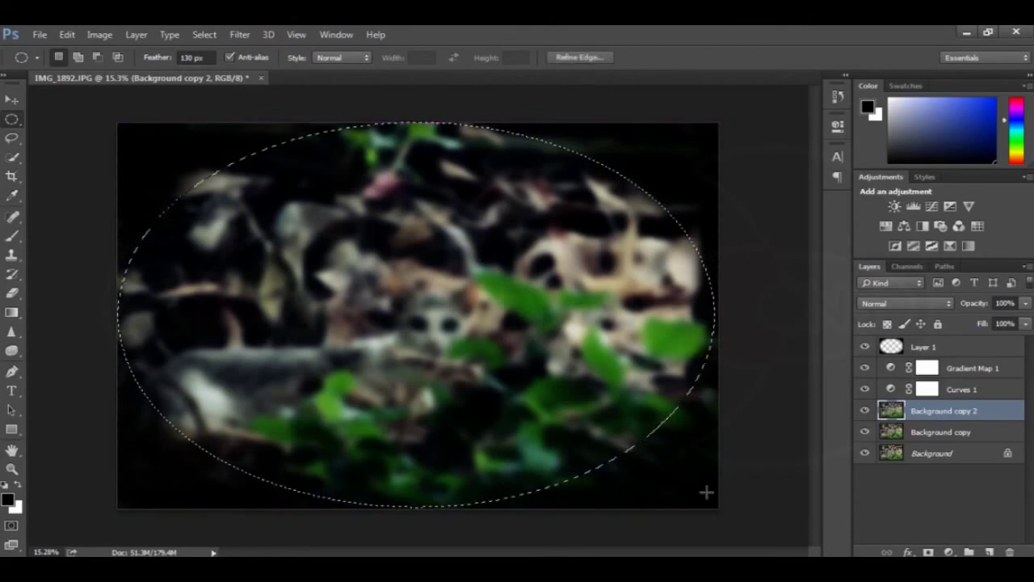
left_click(10, 296)
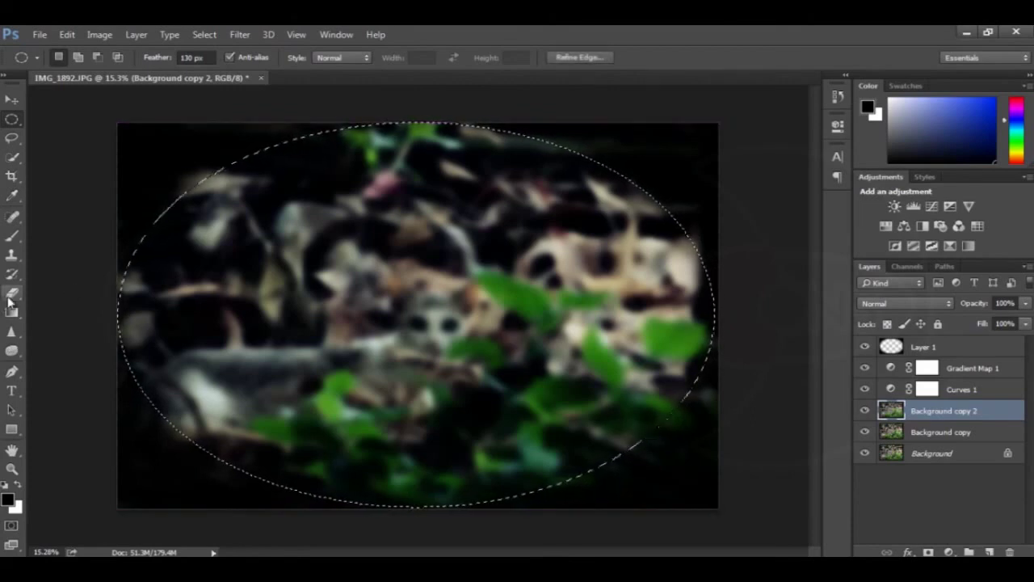
mouse_move(331, 339)
left_mouse_down()
mouse_move(197, 369)
mouse_move(199, 283)
mouse_move(273, 277)
mouse_move(296, 185)
mouse_move(439, 219)
mouse_move(657, 197)
mouse_move(674, 258)
mouse_move(651, 323)
mouse_move(559, 391)
mouse_move(426, 420)
mouse_move(248, 416)
mouse_move(254, 404)
mouse_move(485, 380)
mouse_move(496, 436)
mouse_move(662, 218)
mouse_move(326, 167)
mouse_move(231, 411)
mouse_move(558, 438)
mouse_move(576, 410)
mouse_move(377, 163)
mouse_move(247, 173)
mouse_move(646, 311)
mouse_move(531, 462)
mouse_move(81, 261)
mouse_move(369, 162)
mouse_move(554, 369)
mouse_move(369, 347)
left_mouse_up()
Deselect the oval and review the sharp-centred cat framed by blurred, vignetted edges.
left_click(12, 100)
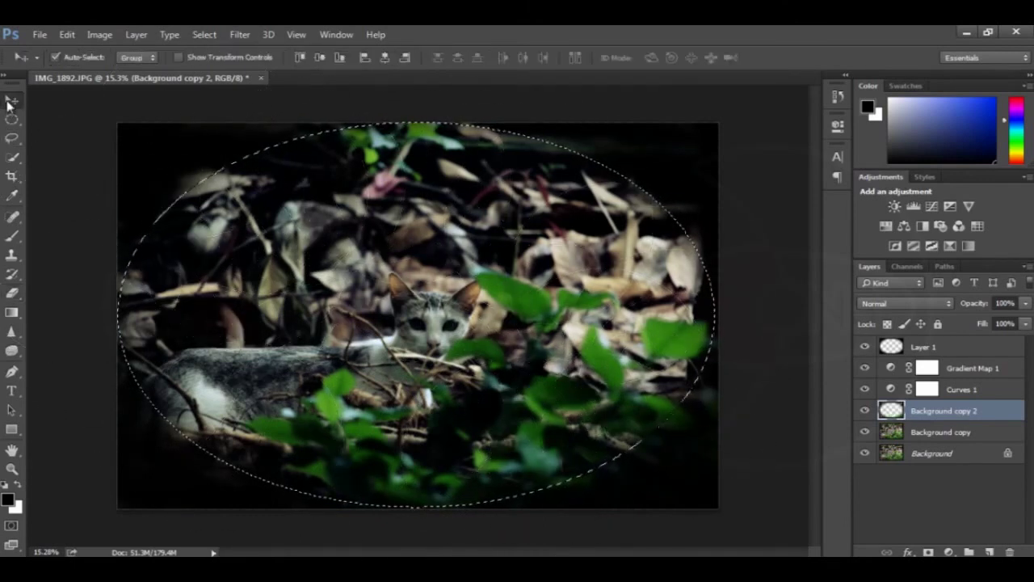
left_click(759, 414)
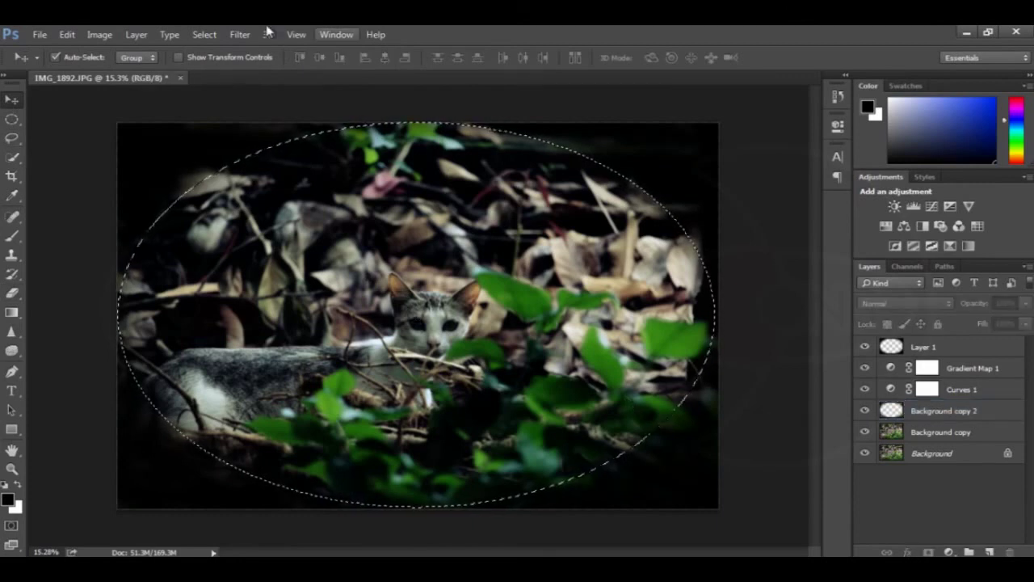
left_click(204, 35)
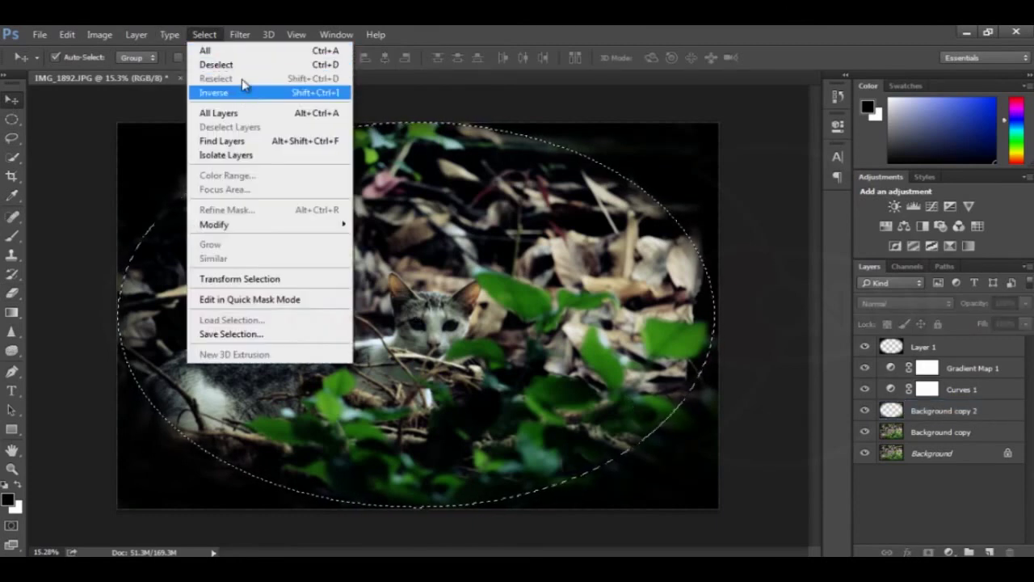
left_click(241, 66)
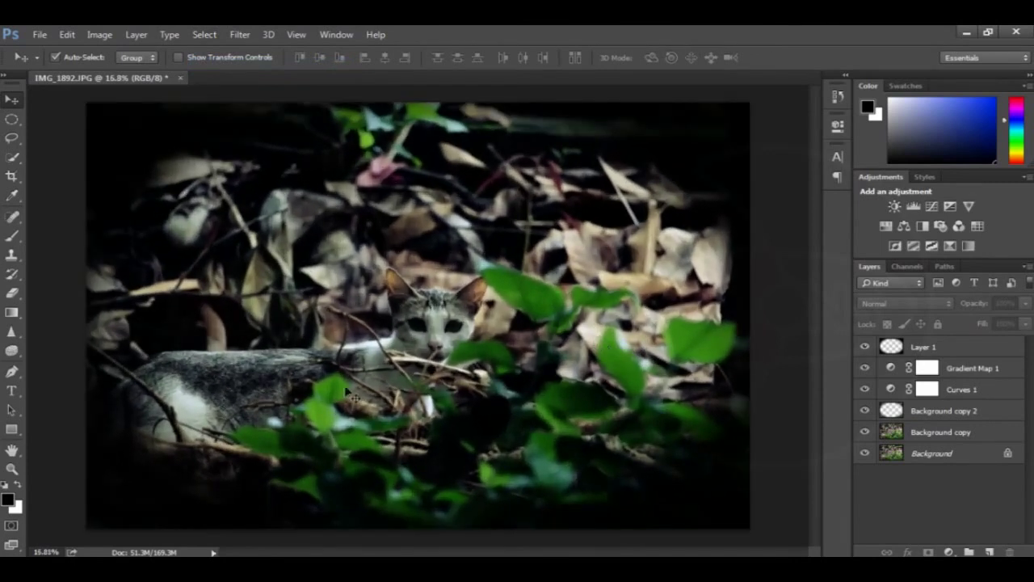
scroll(500, 347, "up", 5)
scroll(499, 347, "down", 2)
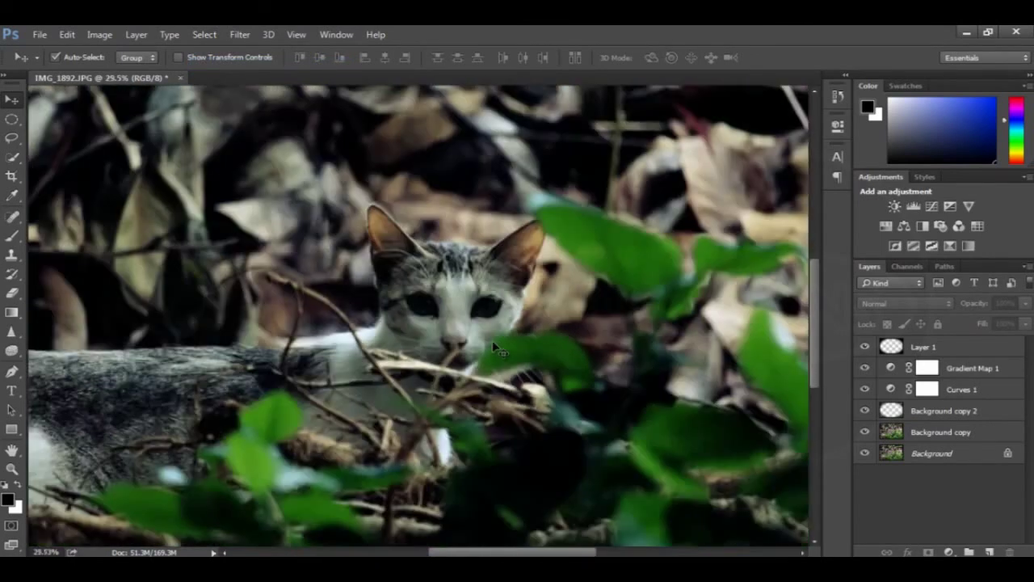
scroll(499, 347, "down", 1)
scroll(500, 347, "down", 2)
scroll(500, 348, "down", 1)
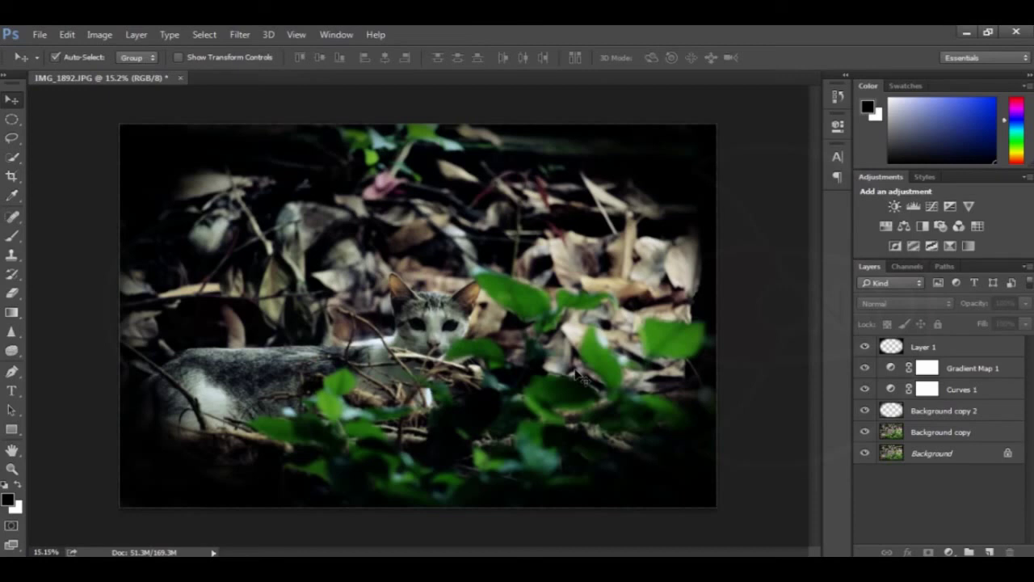
scroll(487, 357, "up", 1)
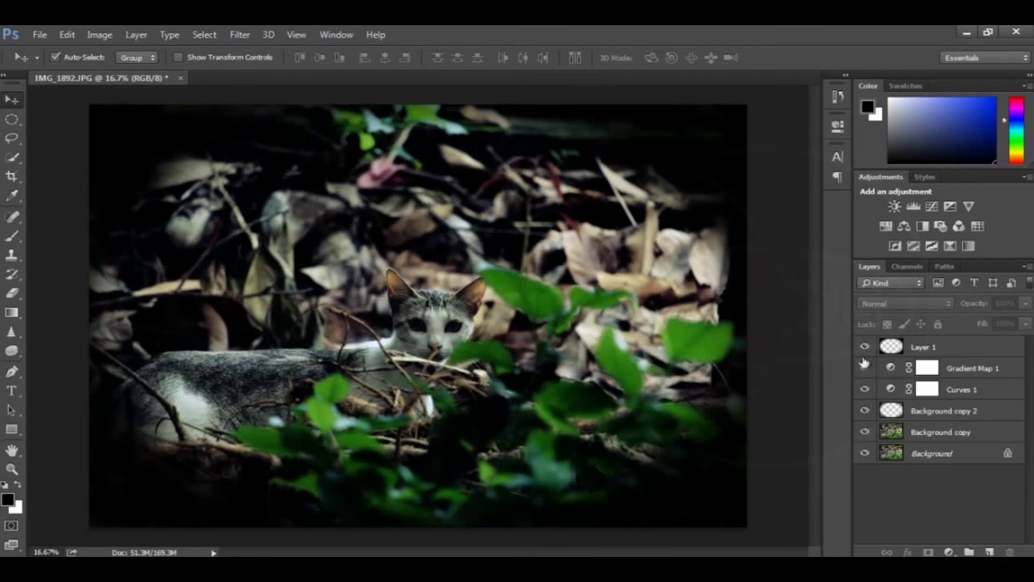
left_click_drag(867, 347, 868, 428)
left_click(869, 432)
scroll(415, 323, "up", 3)
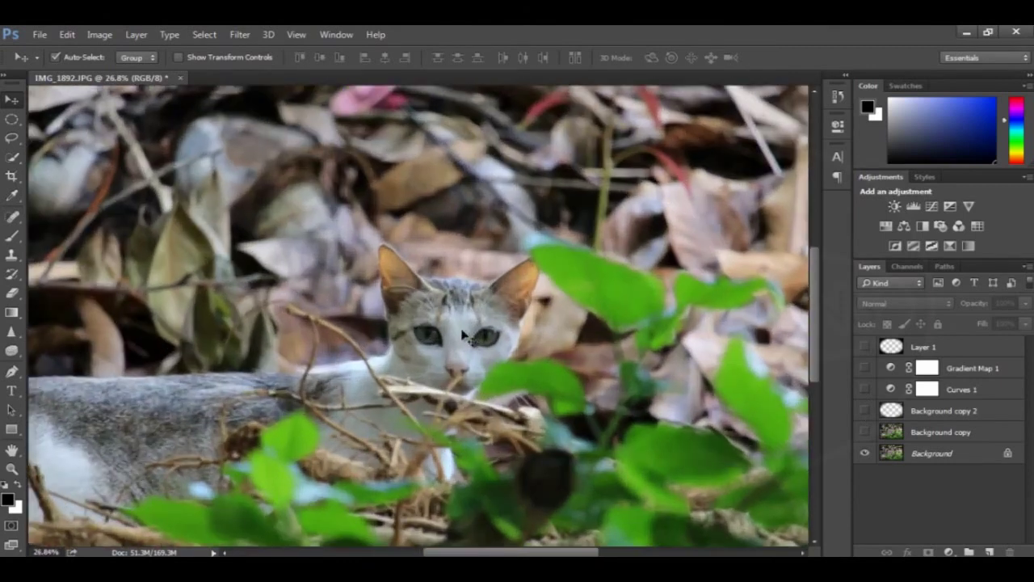
scroll(472, 339, "down", 3)
scroll(476, 343, "down", 2)
scroll(487, 349, "up", 1)
scroll(488, 349, "down", 1)
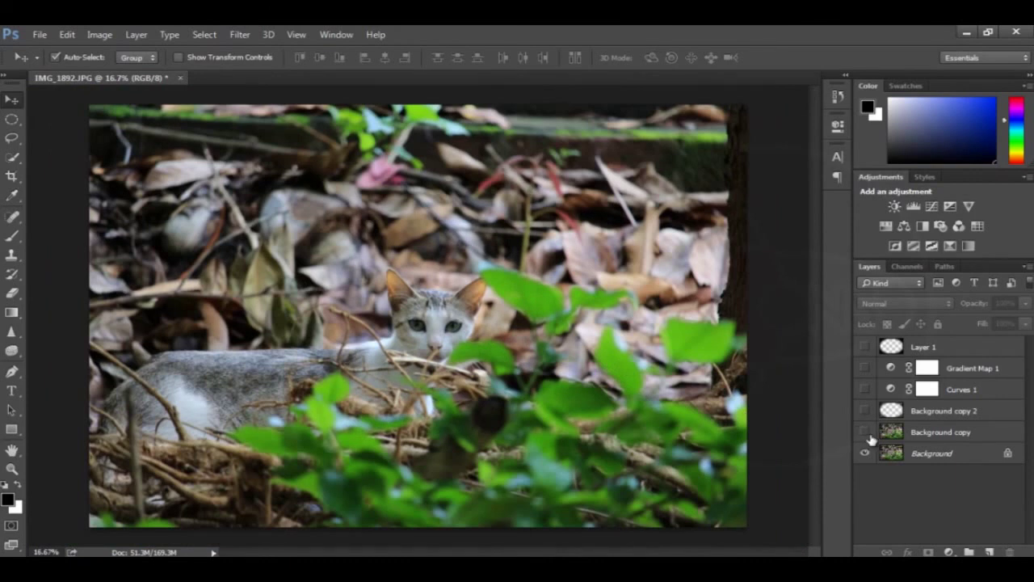
left_click_drag(868, 436, 865, 346)
left_click(454, 355)
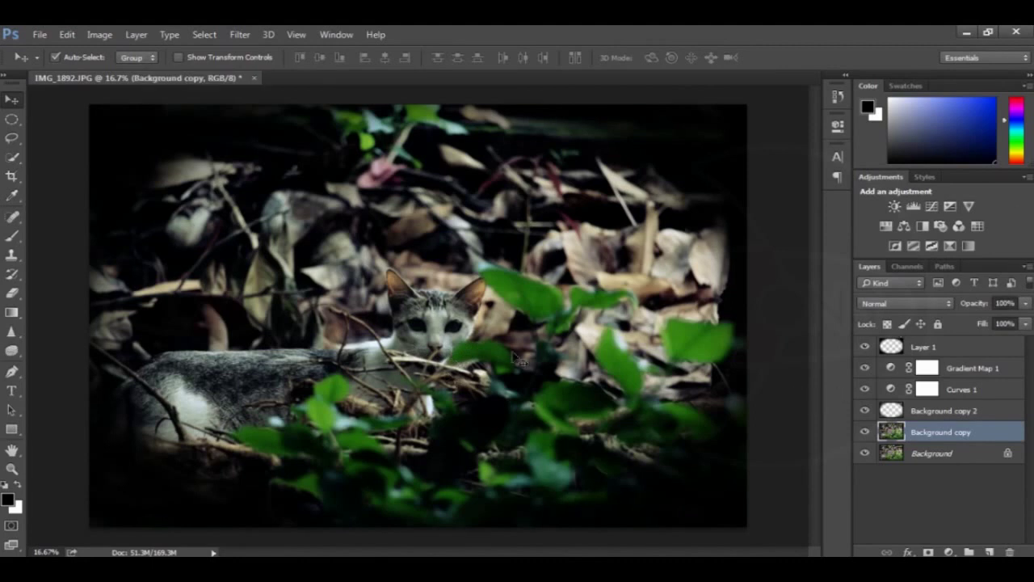
scroll(457, 327, "up", 3)
scroll(457, 327, "up", 2)
scroll(459, 332, "up", 3)
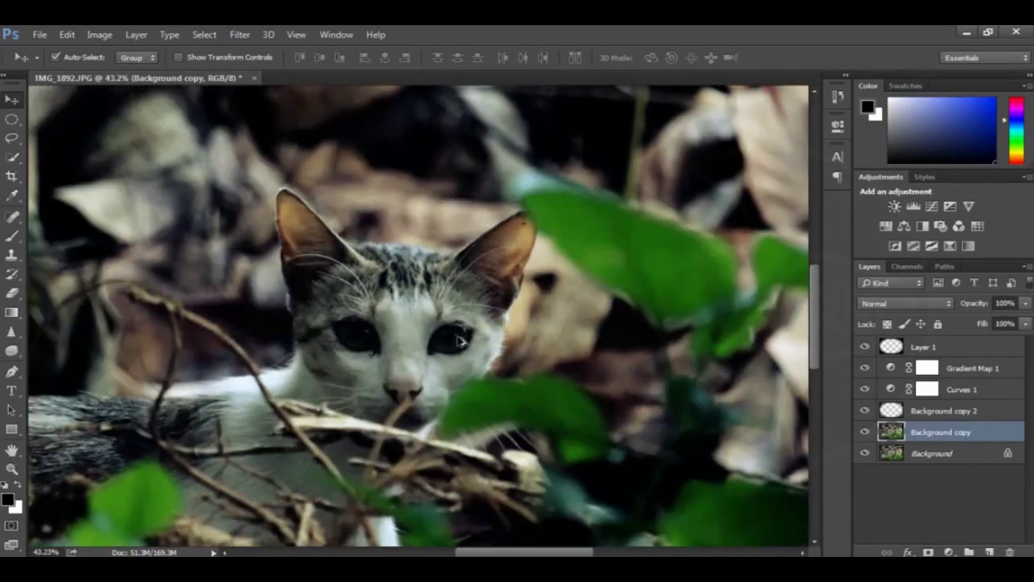
scroll(461, 339, "up", 2)
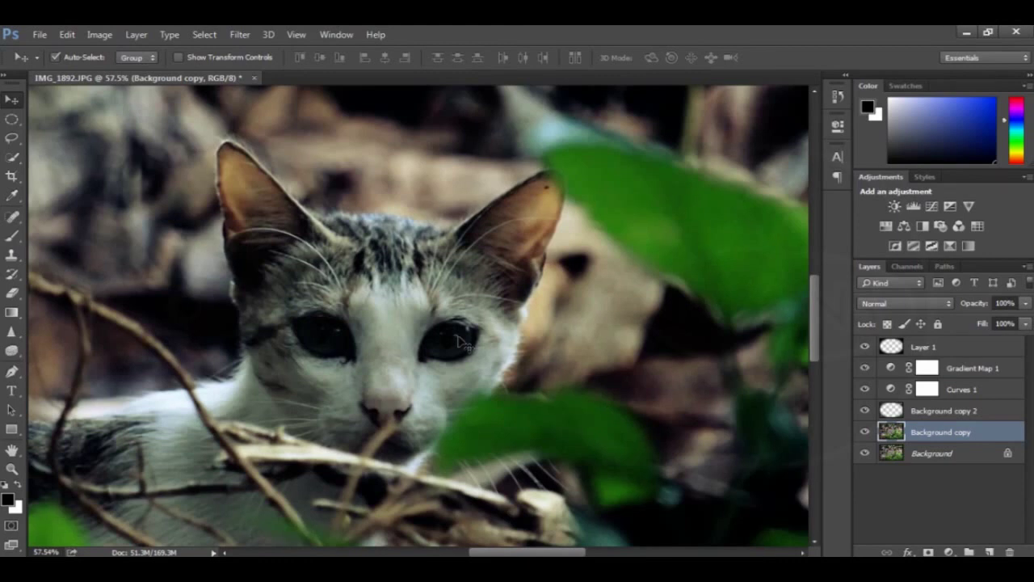
scroll(460, 344, "down", 2)
scroll(466, 348, "down", 2)
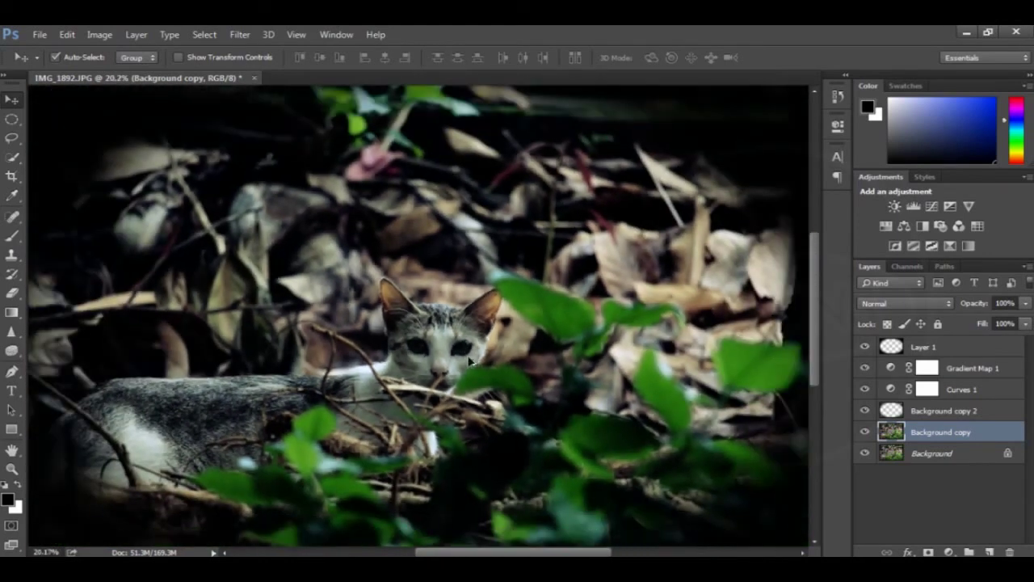
scroll(467, 349, "down", 2)
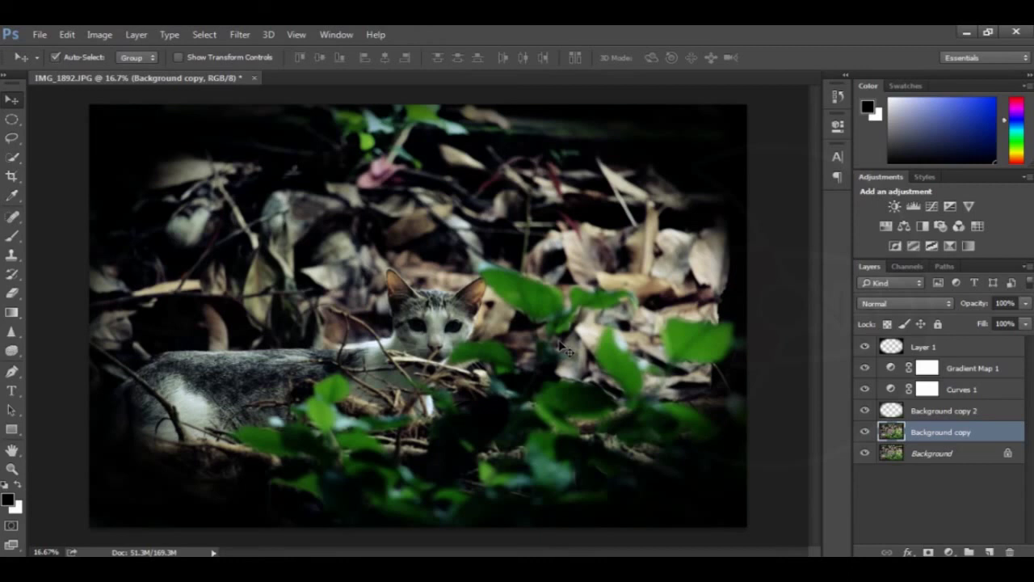
scroll(483, 331, "up", 1)
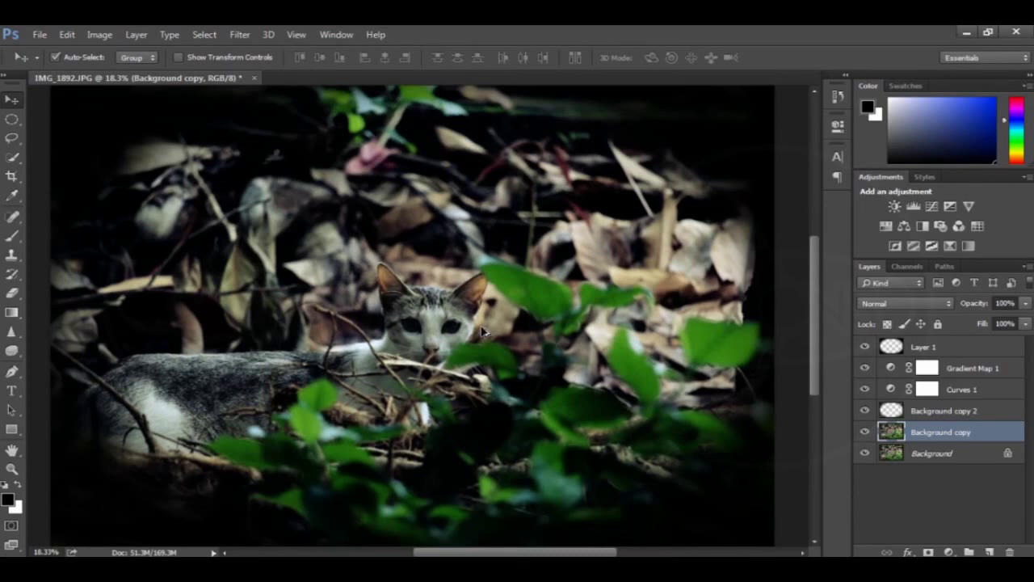
scroll(483, 331, "down", 1)
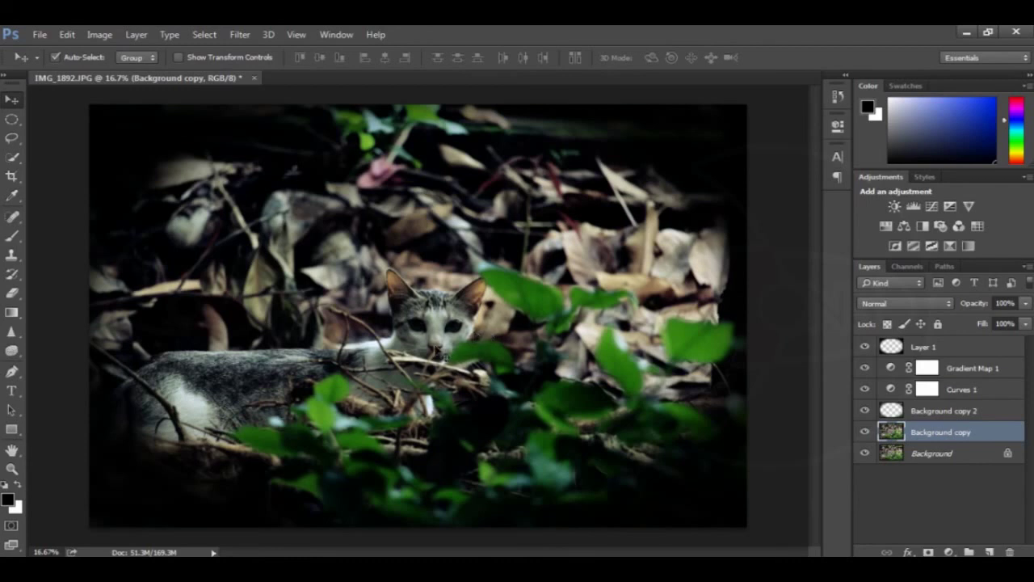
scroll(442, 357, "up", 1)
scroll(442, 357, "down", 1)
left_click(754, 435)
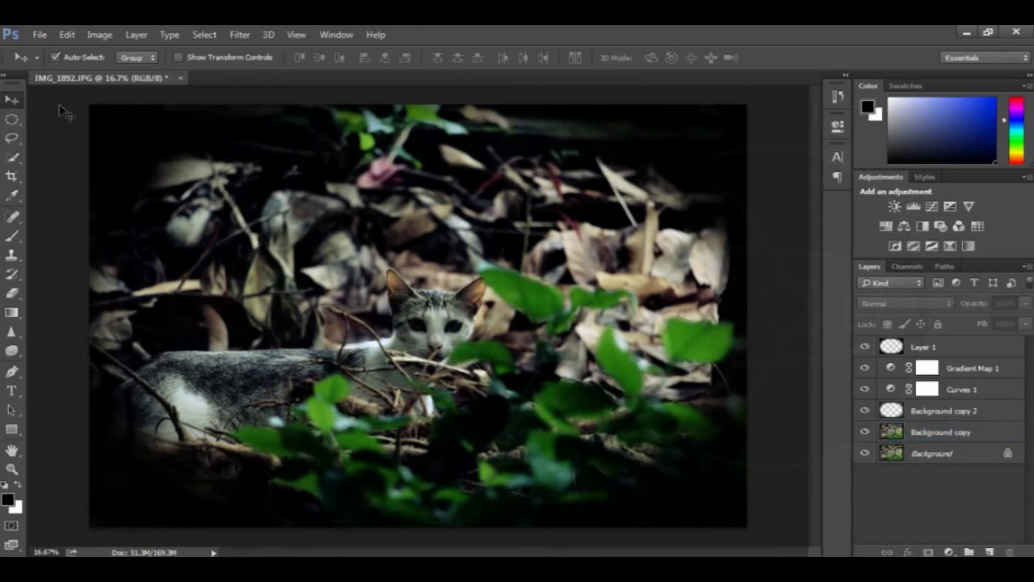